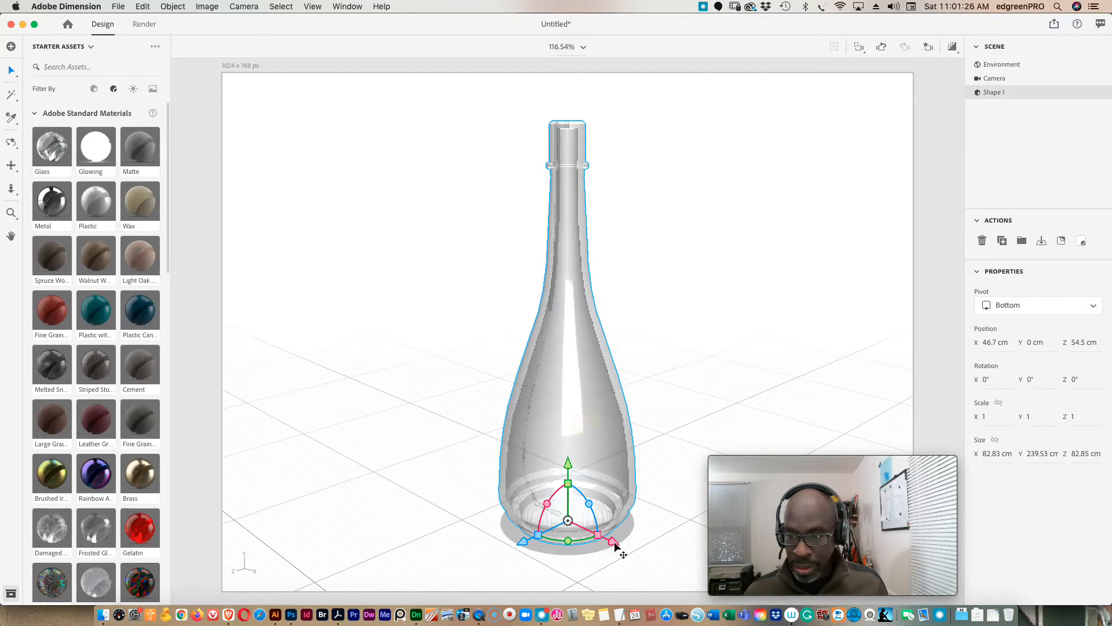
Step: Duplicate the glass bottle and move the copy along the X axis to about X -86.4 cm
left_click_drag(614, 545, 482, 474, "alt")
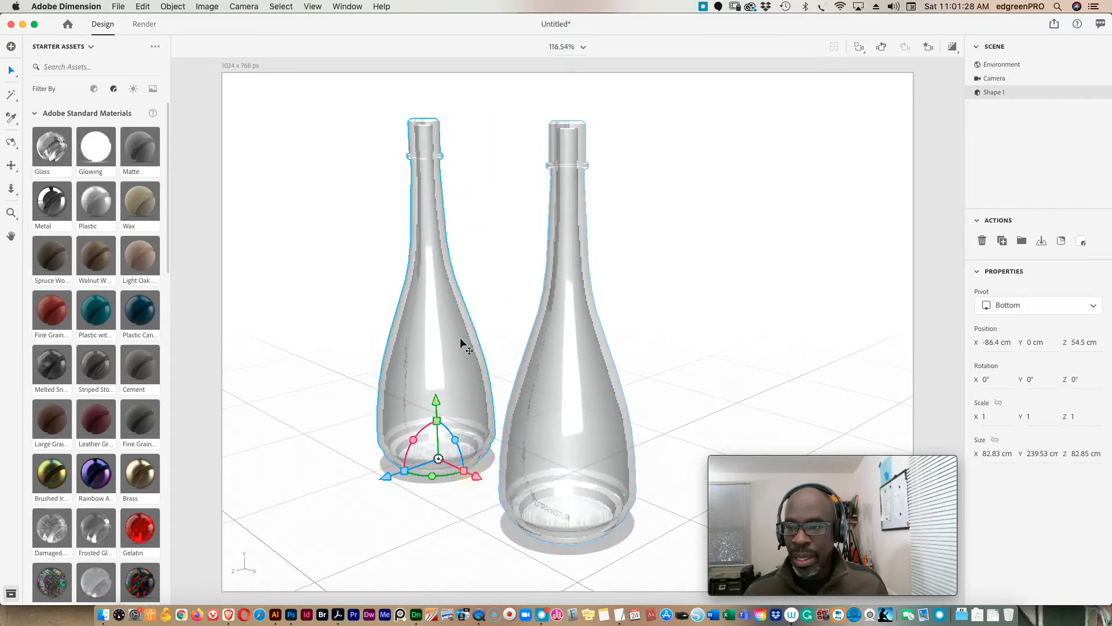
left_click(436, 240)
left_click(172, 6)
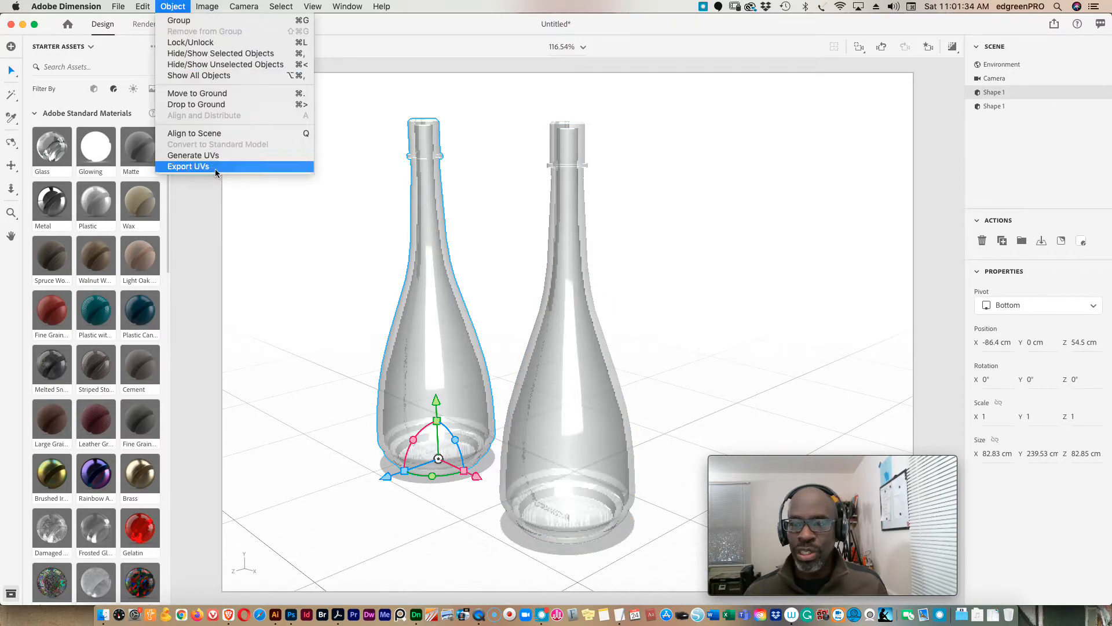
left_click(323, 293)
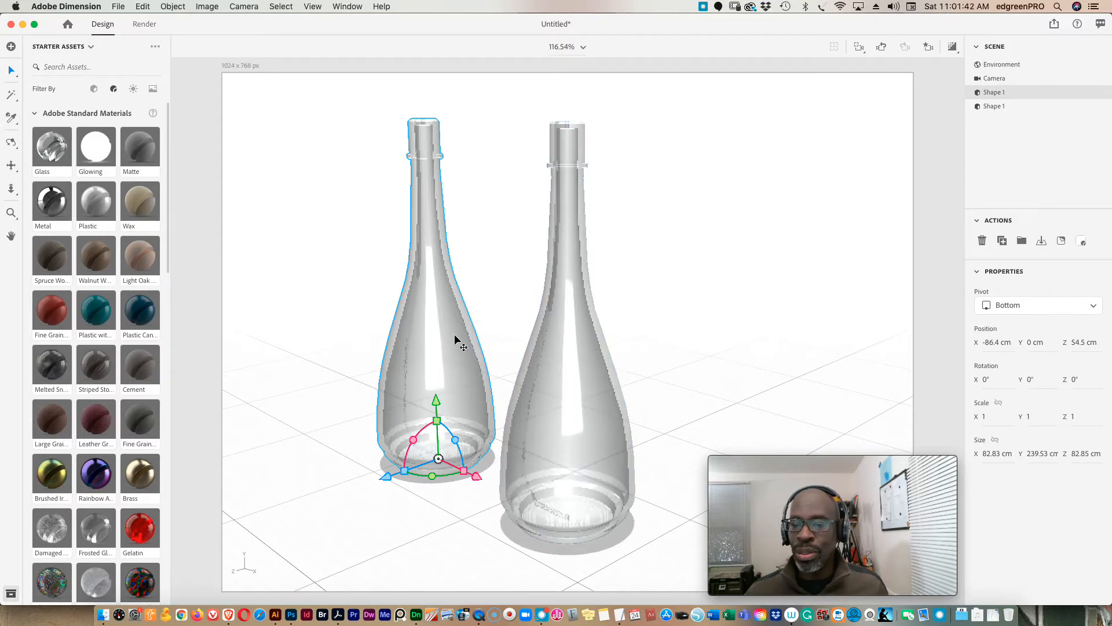
Step: Rotate the copied bottle about 49° and the original bottle about 39° around the Y axis
left_click_drag(433, 476, 556, 492)
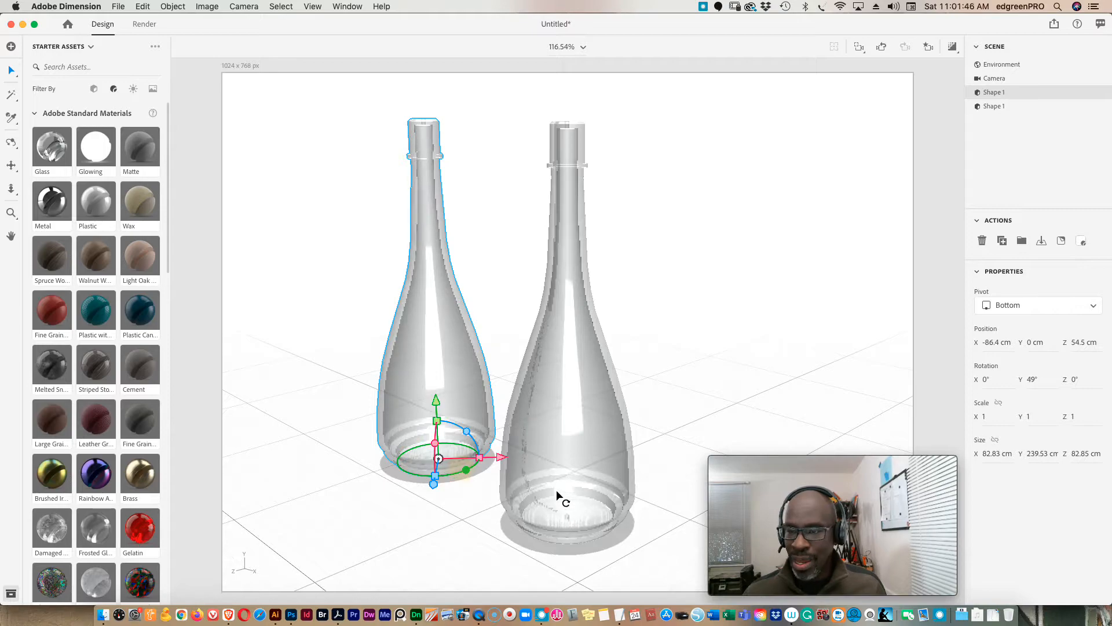
left_click(575, 527)
left_click_drag(571, 537, 592, 529)
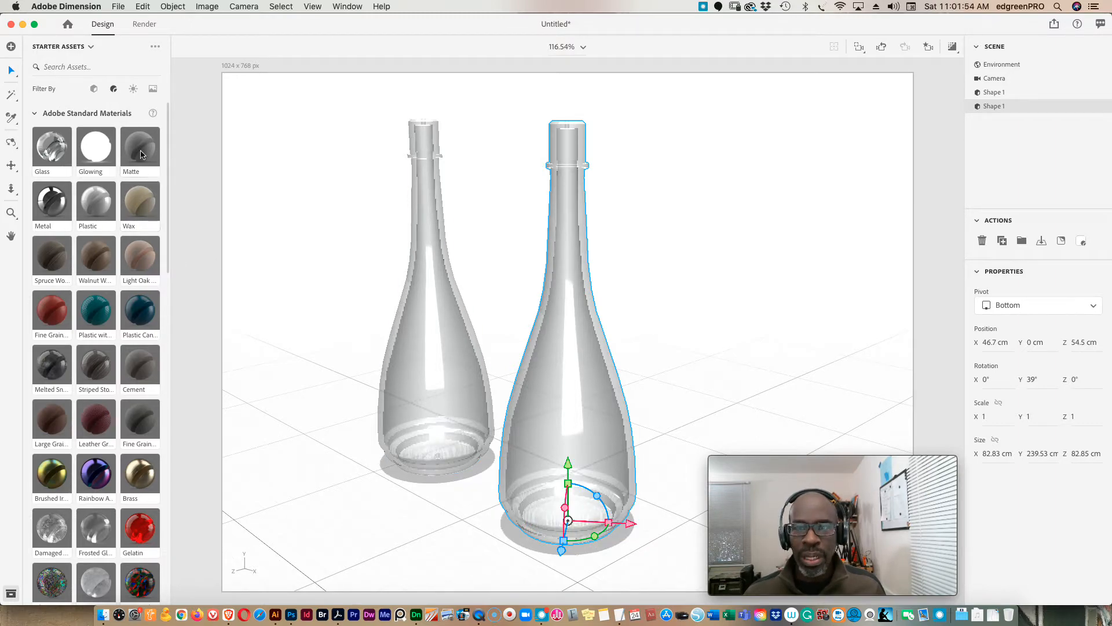
Step: Apply the City Backdrop starter image as a decal on the original bottle and rotate the decal about 1°
left_click(153, 89)
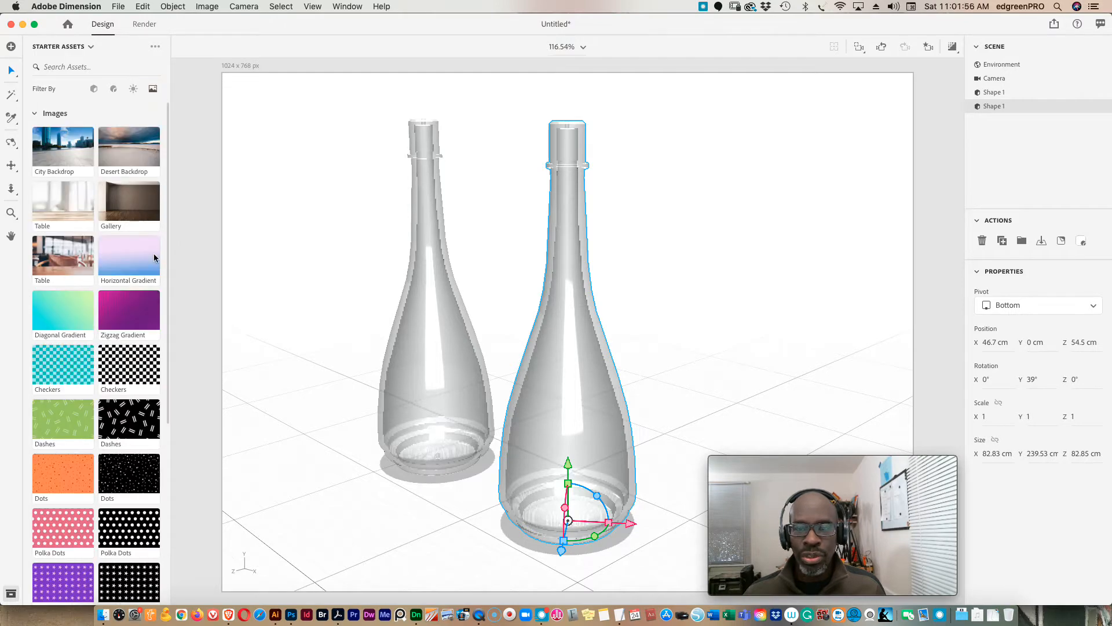
scroll(91, 290, "down", 5)
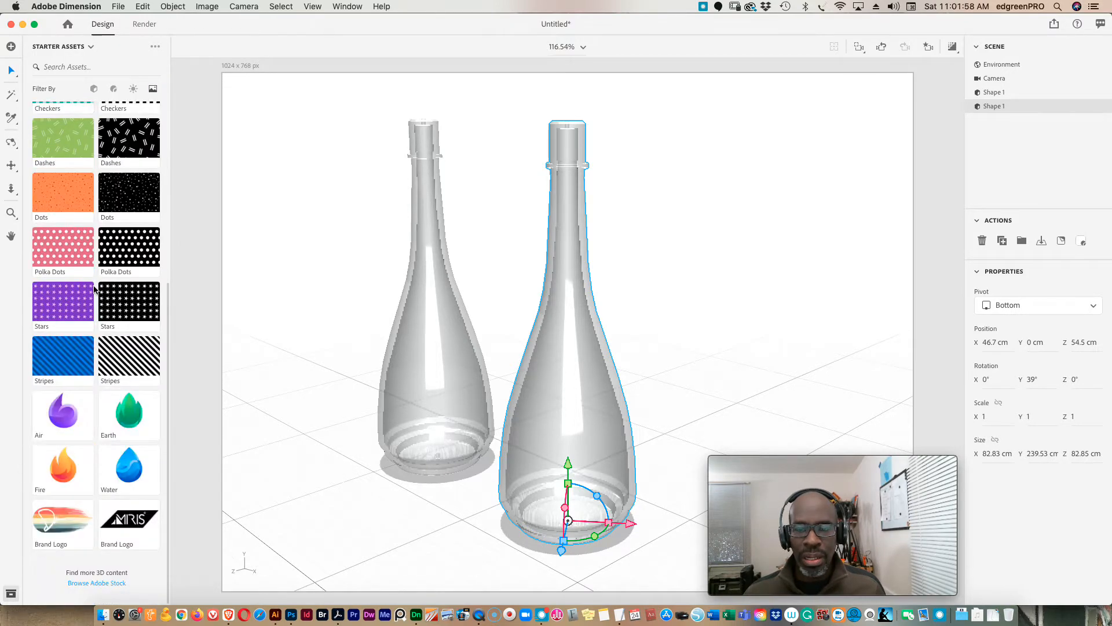
scroll(99, 294, "up", 5)
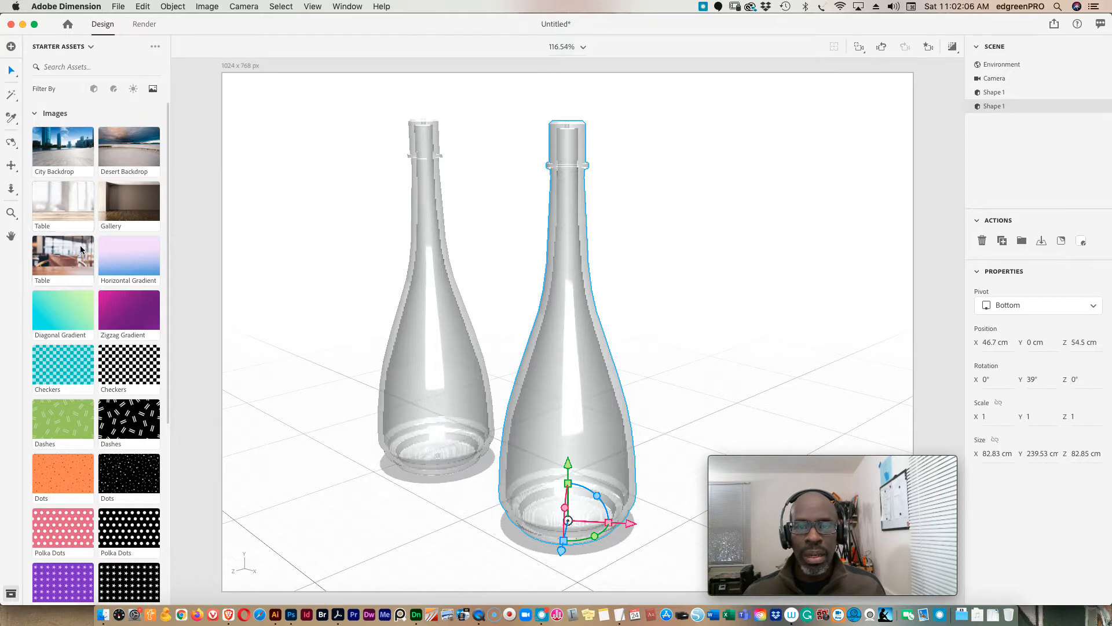
left_click_drag(62, 149, 569, 333)
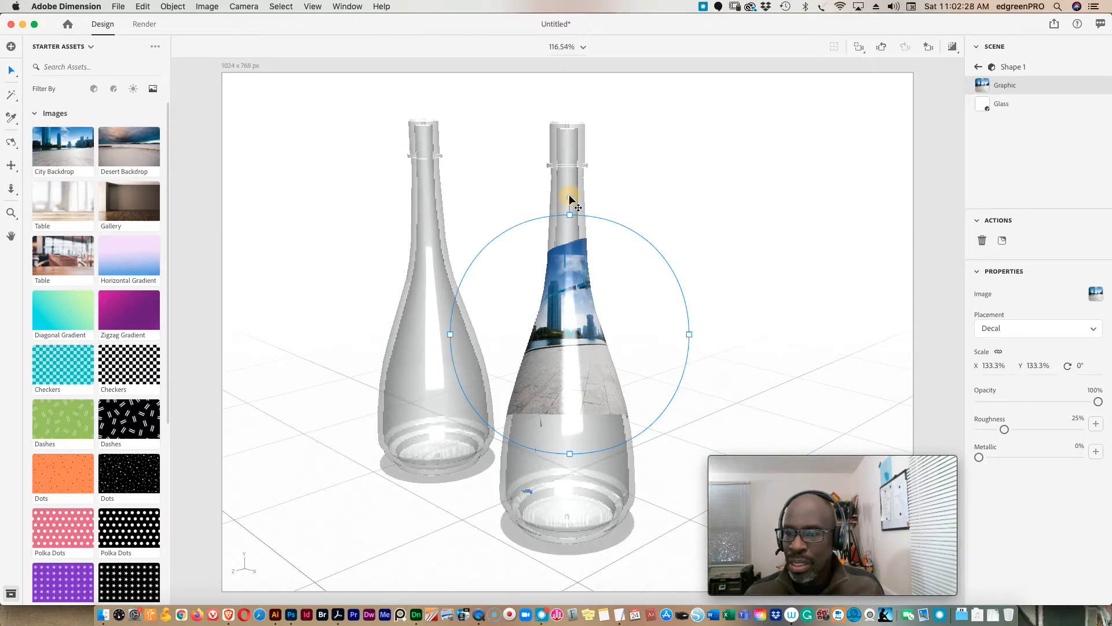
mouse_move(568, 195)
left_mouse_down()
mouse_move(605, 194)
mouse_move(579, 182)
mouse_move(603, 187)
mouse_move(643, 200)
mouse_move(655, 220)
mouse_move(638, 197)
mouse_move(571, 186)
left_mouse_up()
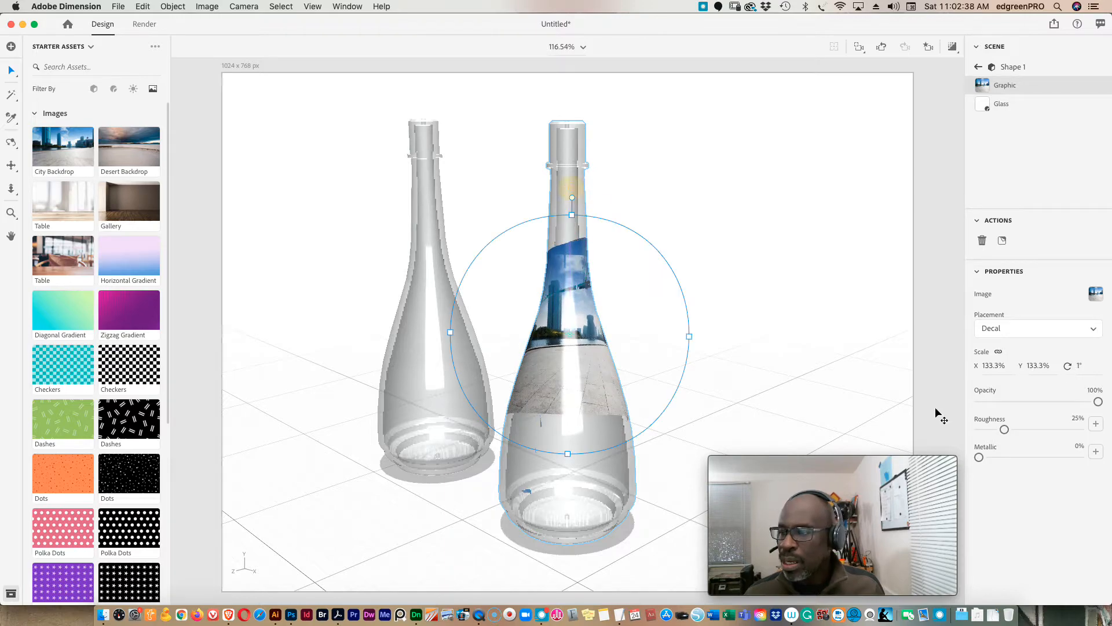
Step: Unlink the city decal's scale, set its X scale to 50%, and move it down onto the bottle's wider body
left_click(999, 353)
left_click(991, 366)
type("50")
key("Return")
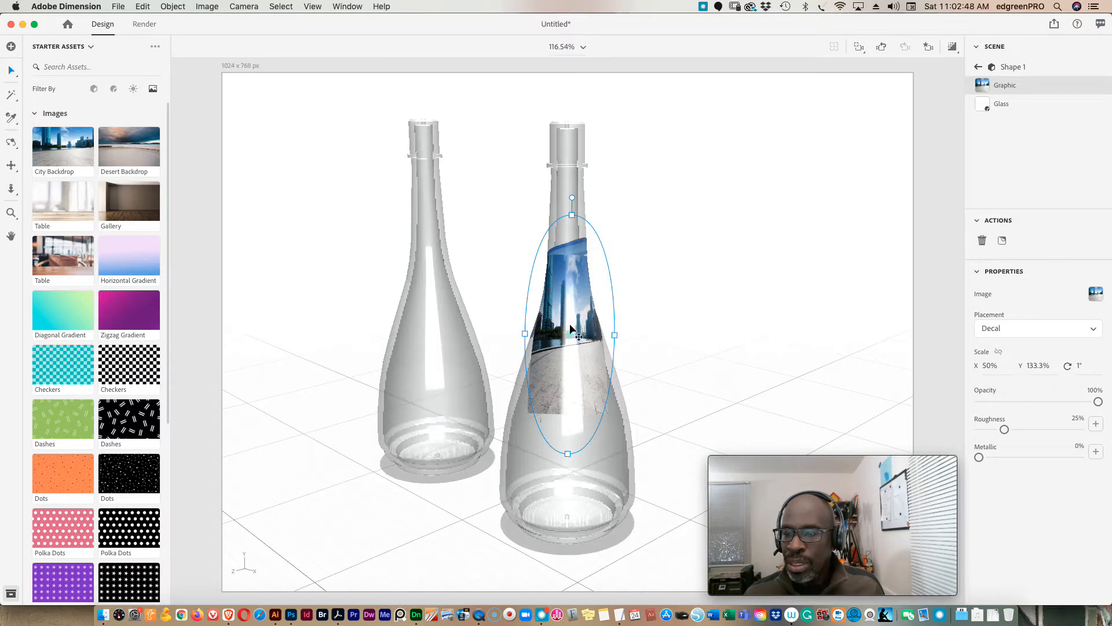
left_click_drag(567, 333, 564, 405)
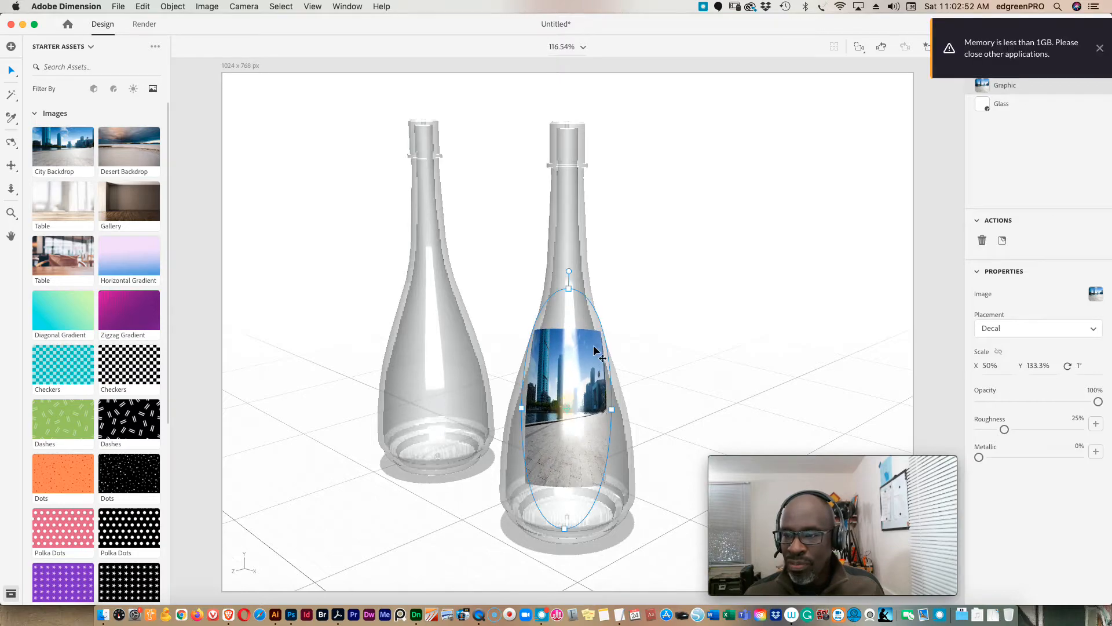
Step: Dismiss the low-memory warning and quit Photoshop and Illustrator without saving their open documents
left_click(1101, 49)
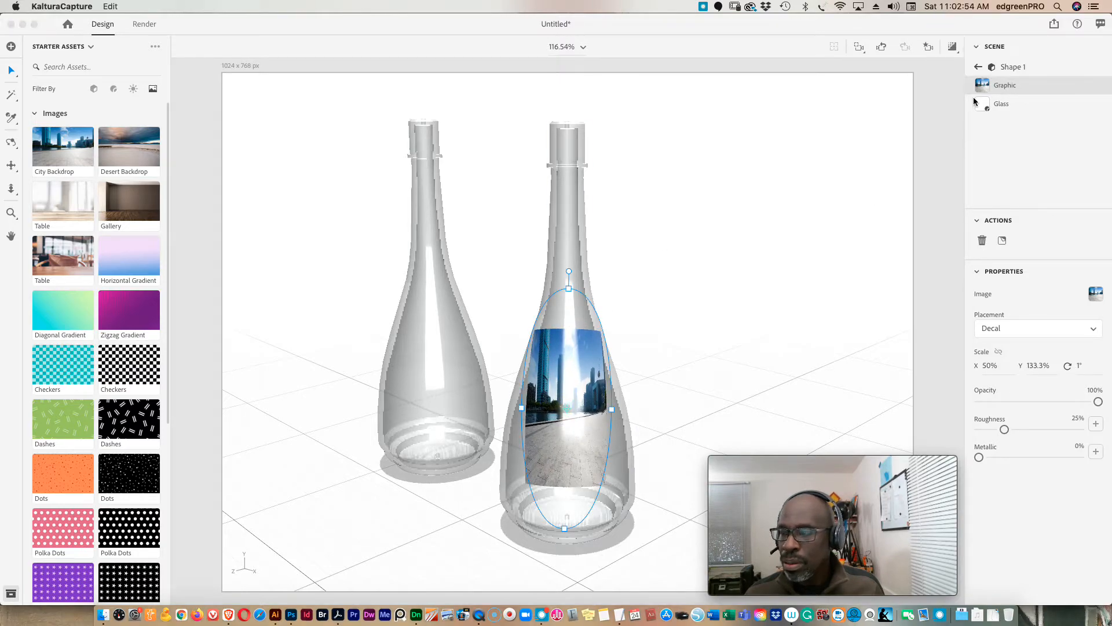
left_click(567, 272)
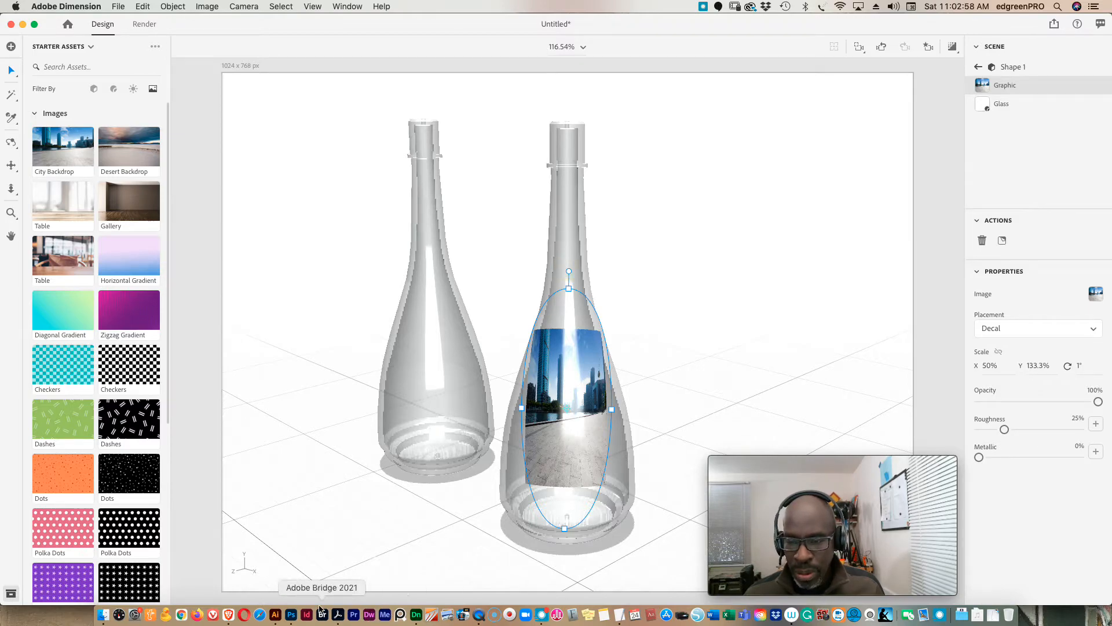
right_click(289, 614)
left_click(316, 585)
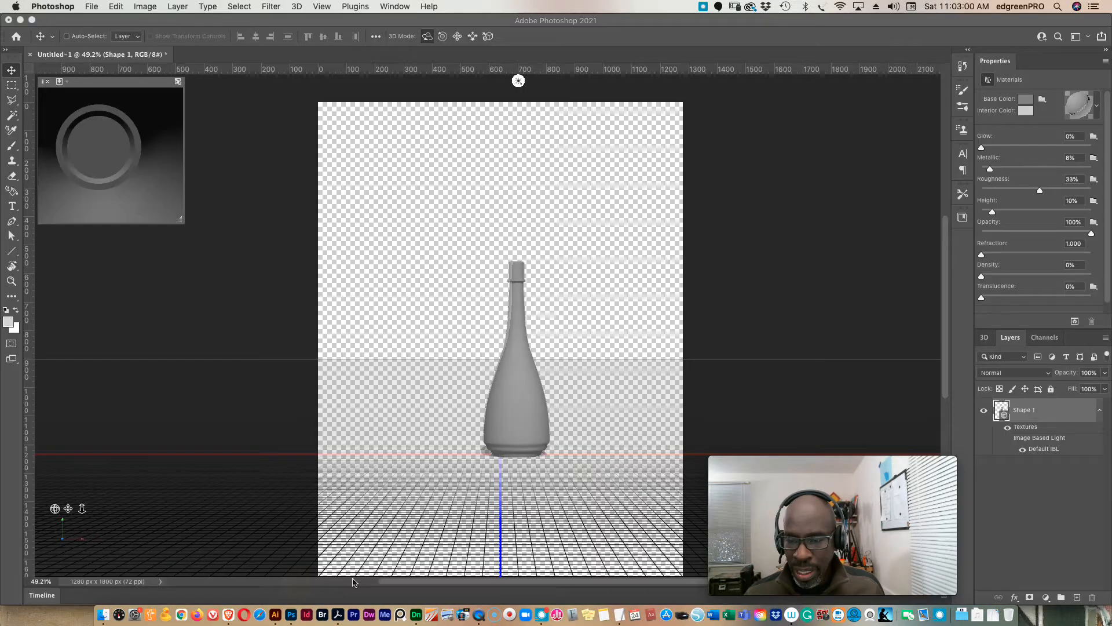
left_click(531, 211)
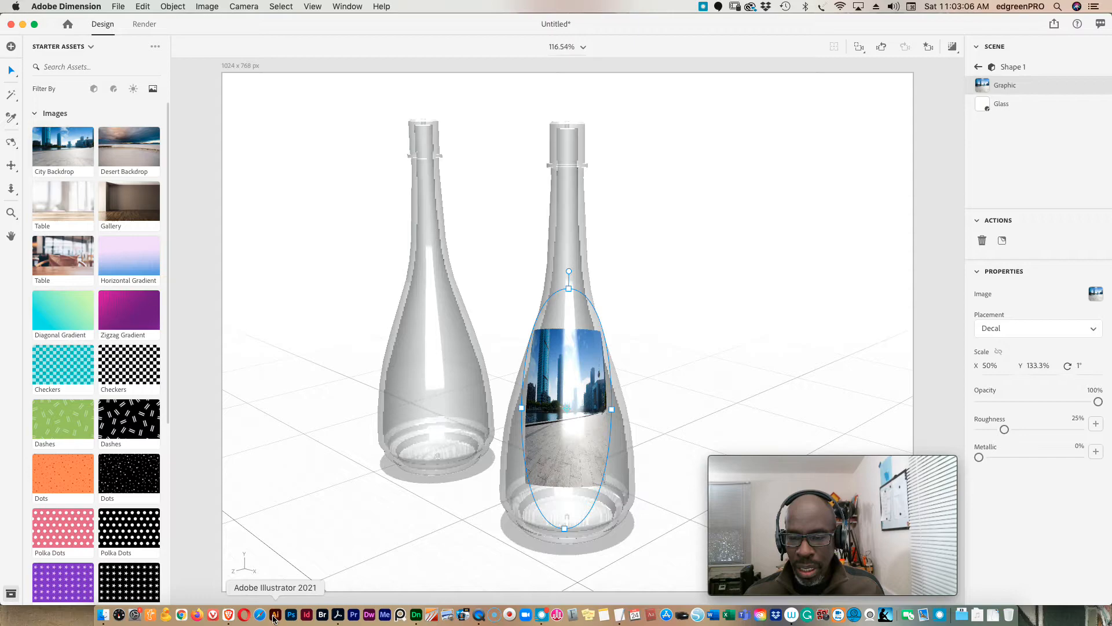
right_click(274, 619)
left_click(279, 585)
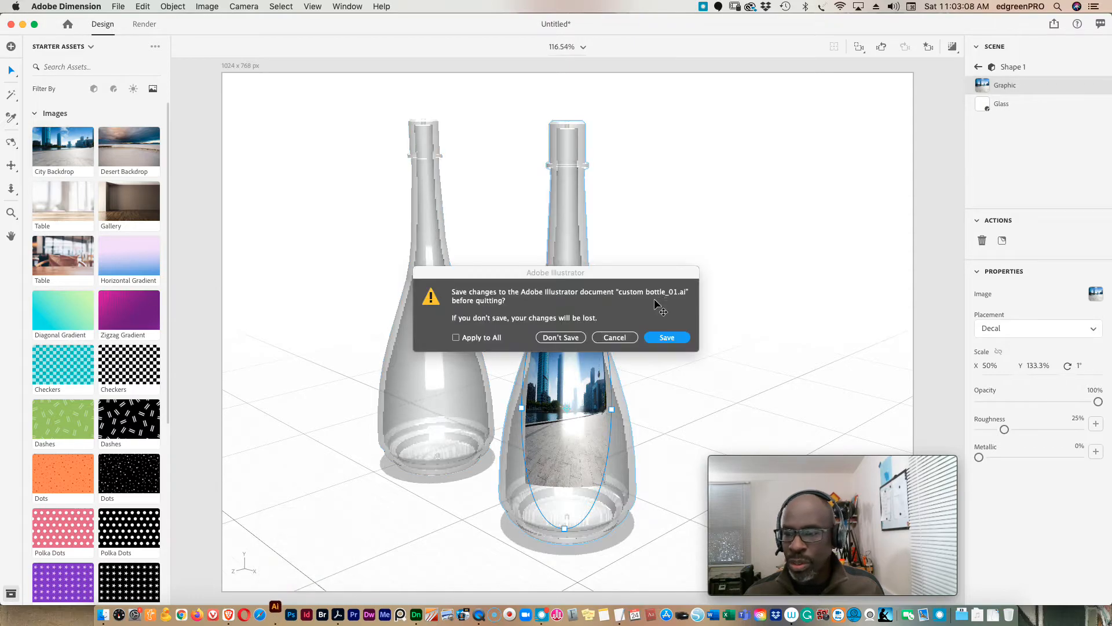
left_click(566, 337)
left_click(565, 337)
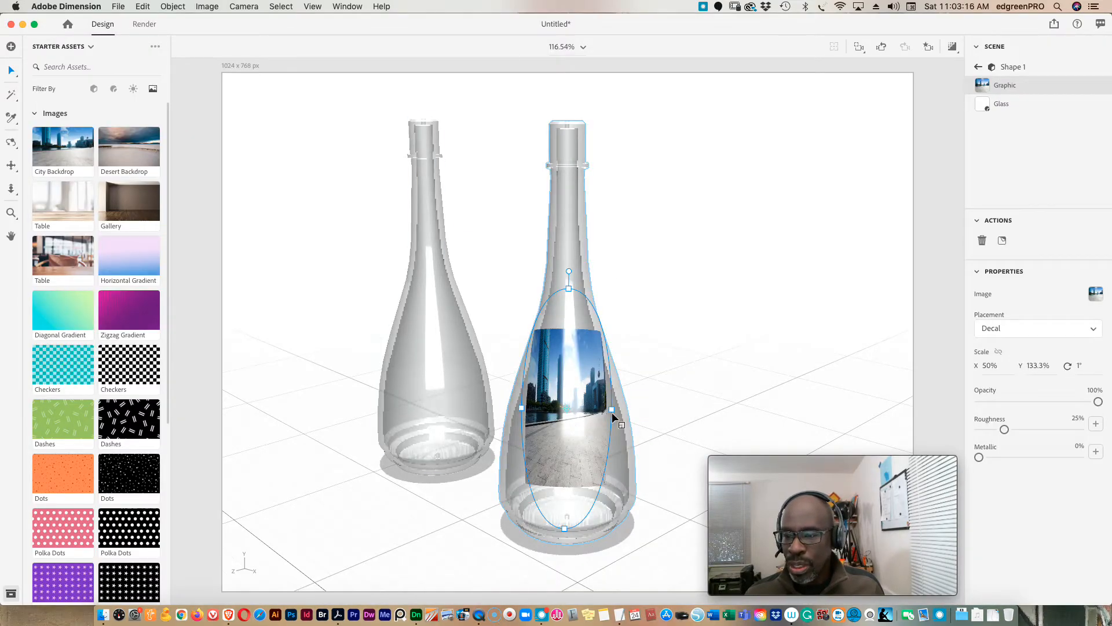
Step: Widen the city decal to about 88.5% and reposition it on the bottle's lower body, straightened to 0° rotation
left_click_drag(613, 407, 647, 402)
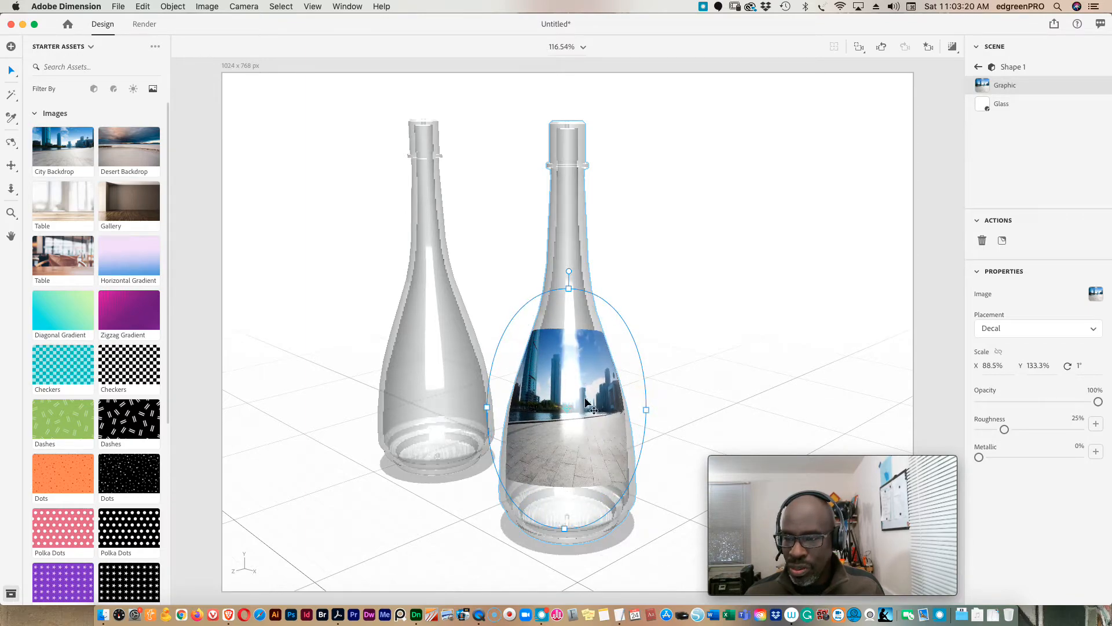
left_click_drag(565, 406, 568, 497)
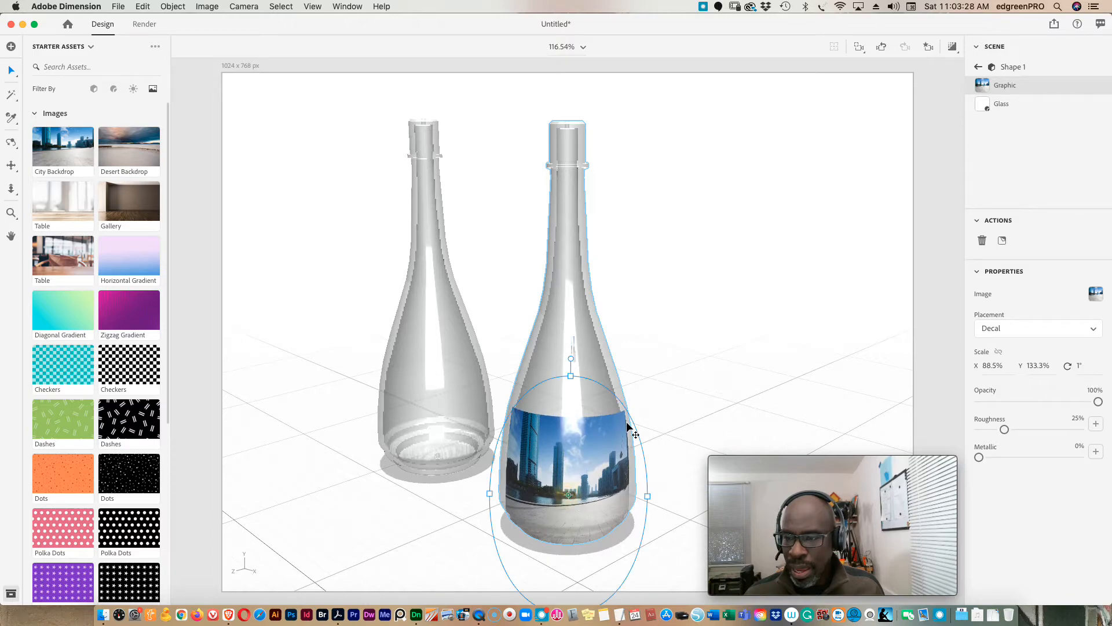
left_click_drag(570, 360, 568, 355)
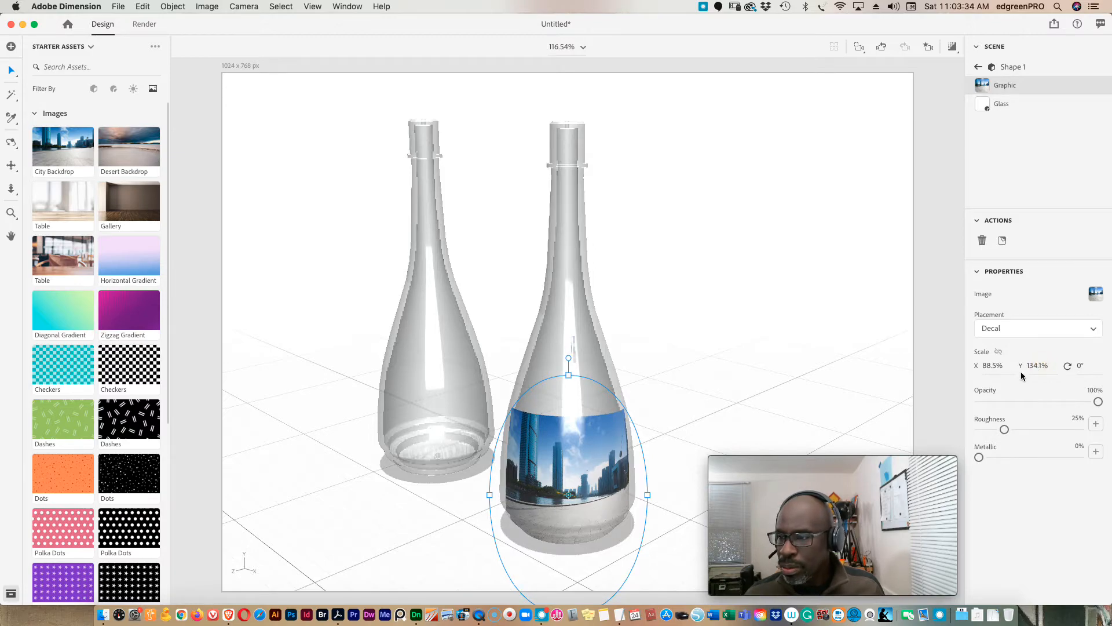
Step: Widen the city decal further, trying an X scale of 100% before setting it to 120%
left_click_drag(1034, 368, 996, 369)
left_click(990, 369)
type("100")
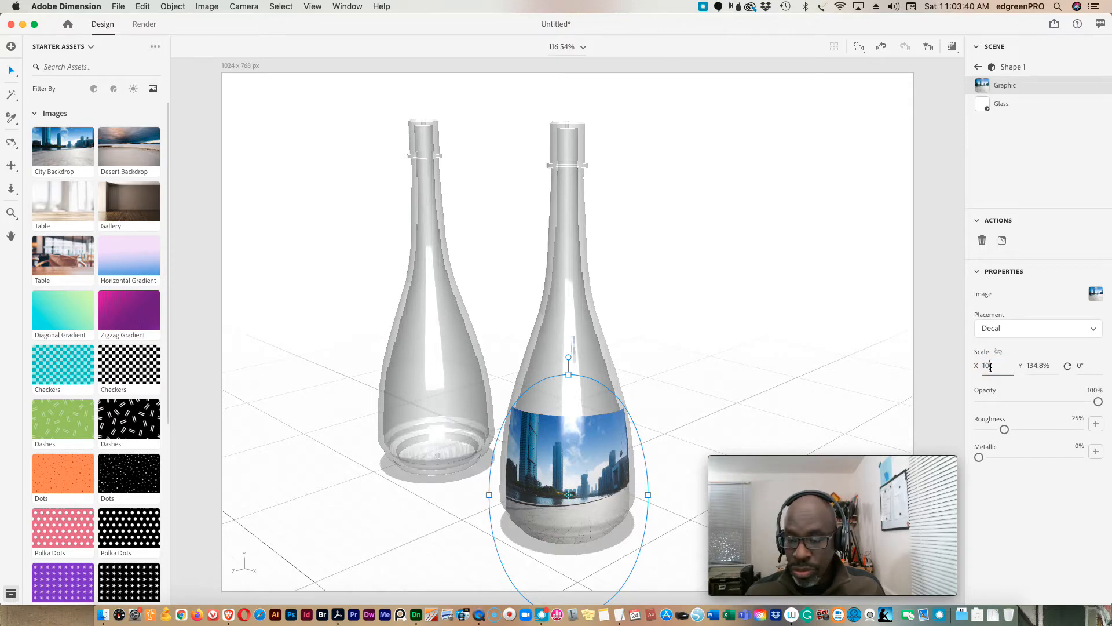
key("Return")
left_click(991, 369)
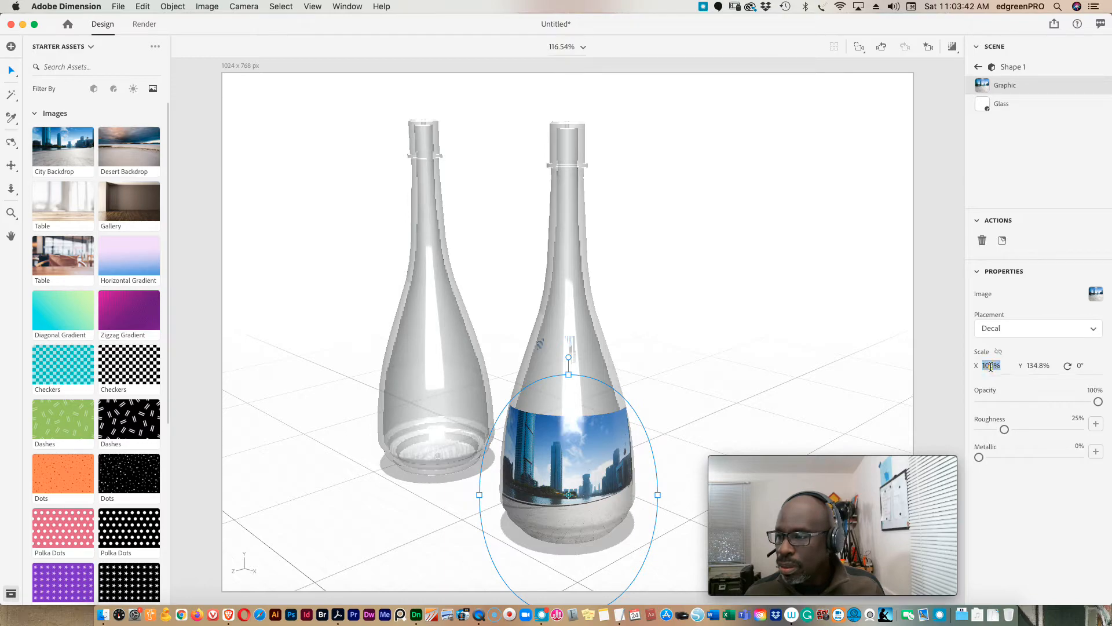
type("120")
key("Return")
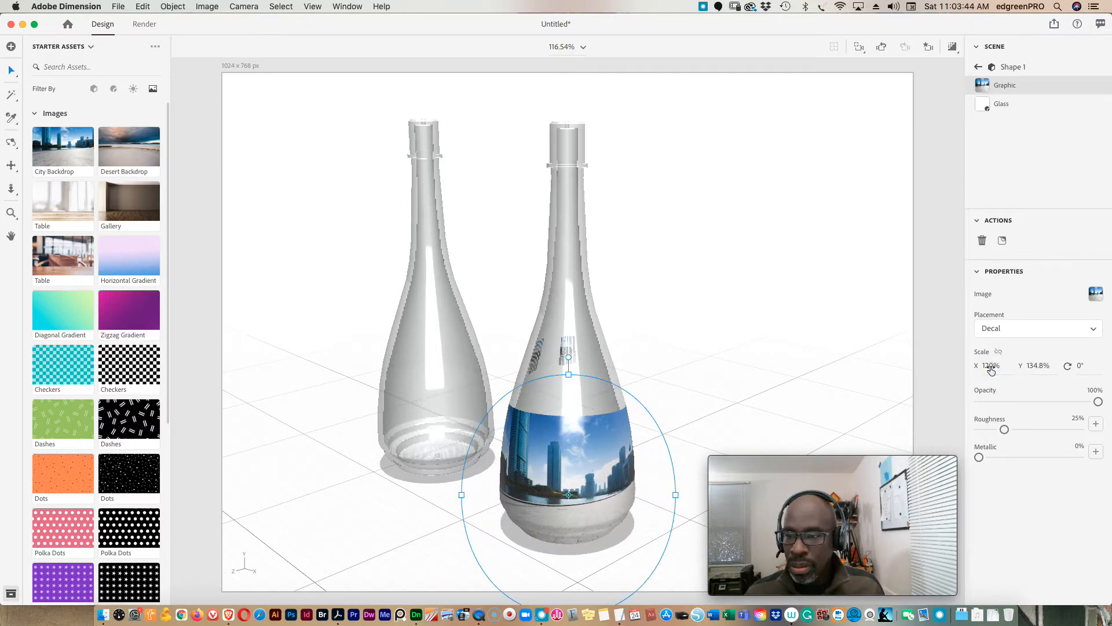
Step: Reduce the city decal's height to a Y scale of about 88.2% and nudge it slightly on the lower body
left_click(1037, 367)
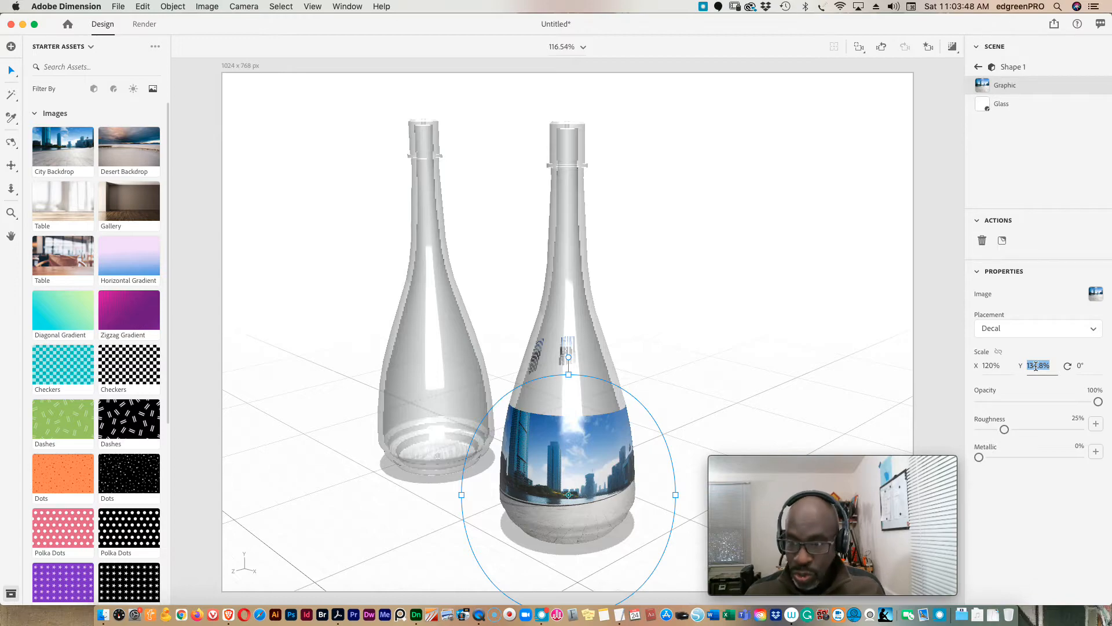
left_click_drag(572, 375, 578, 417)
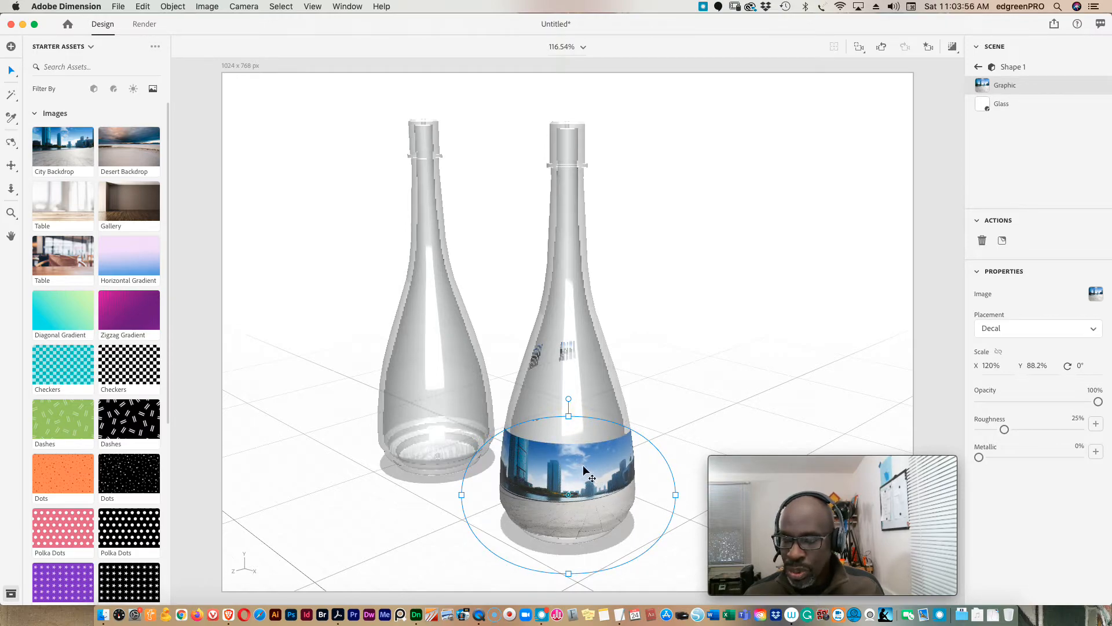
left_click_drag(577, 470, 578, 474)
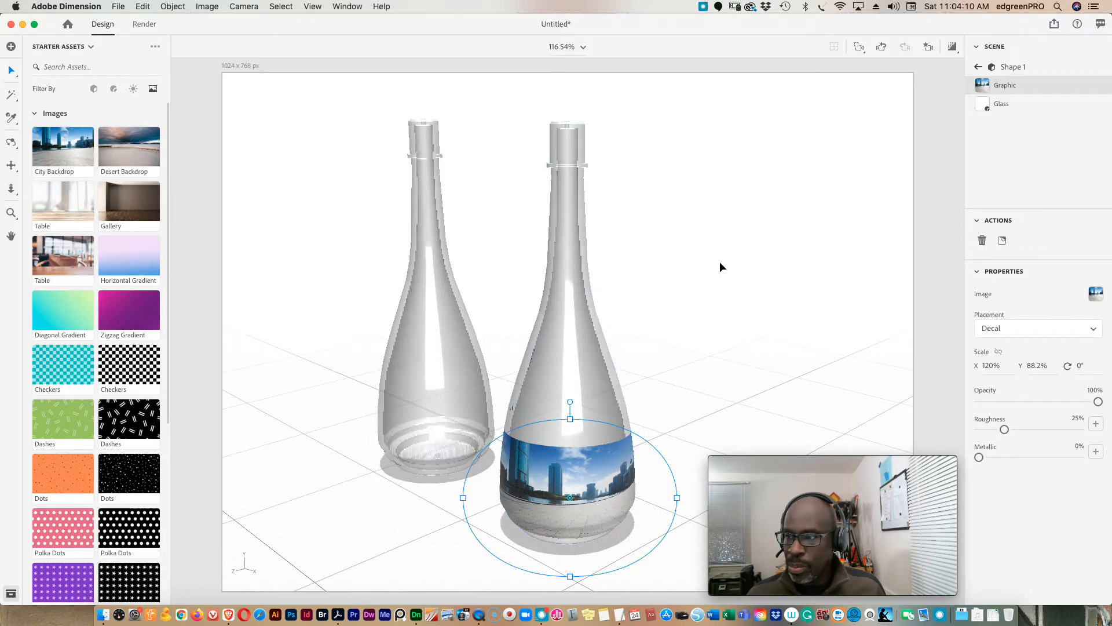
Step: Select the decorated bottle and adjust its rotation around the Y axis to about 42°
left_click(562, 309)
left_click_drag(601, 538, 635, 520)
left_click_drag(648, 499, 580, 523)
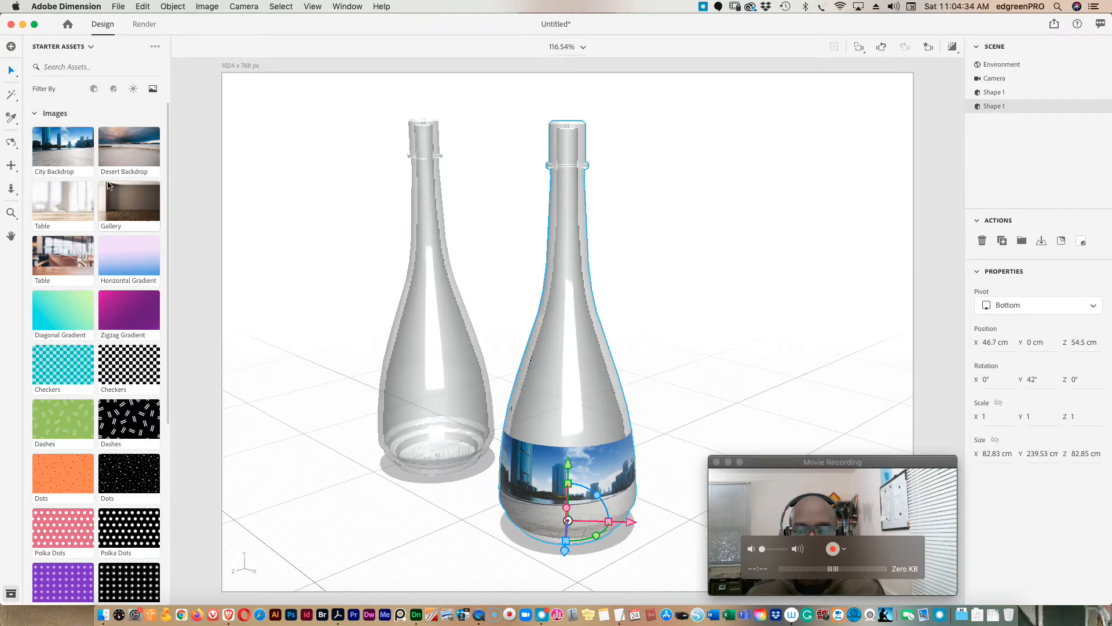
Step: Add the restaurant-interior Table image as a second decal on the decorated bottle and move it up onto the neck
left_click_drag(63, 260, 567, 296)
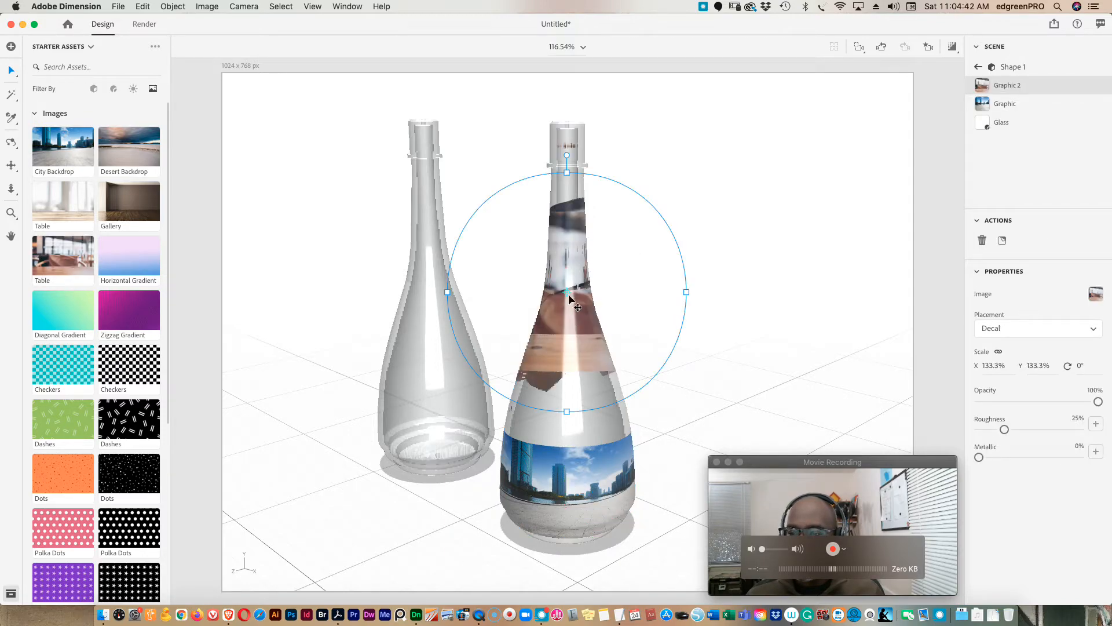
left_click_drag(567, 290, 569, 259)
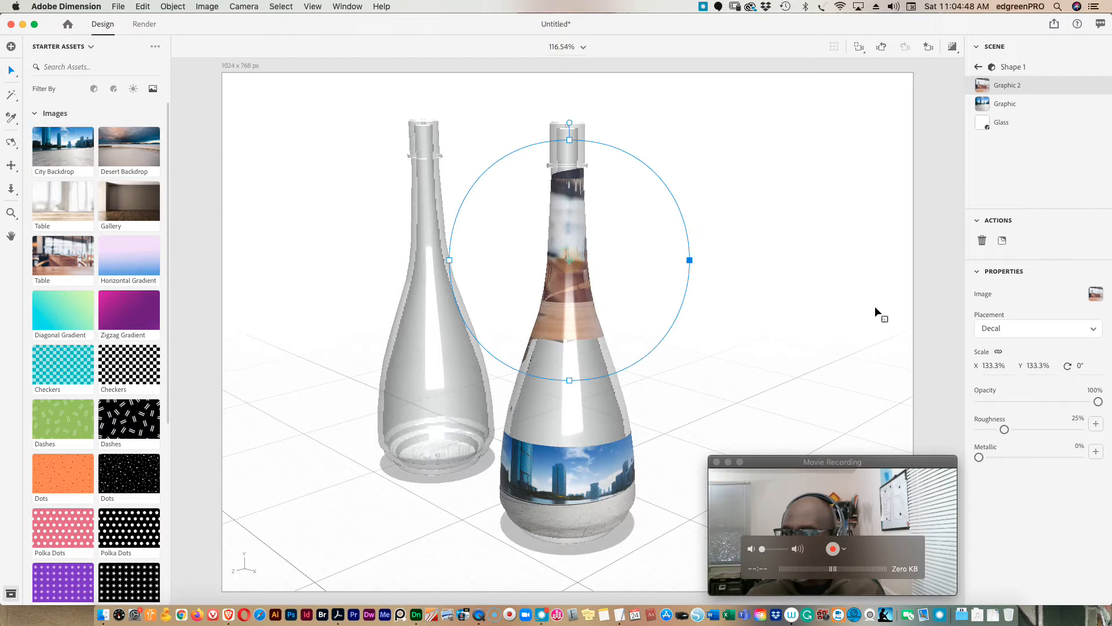
Step: Unlink the Table decal's scale and set it to 100% in X and 50% in Y
left_click(998, 353)
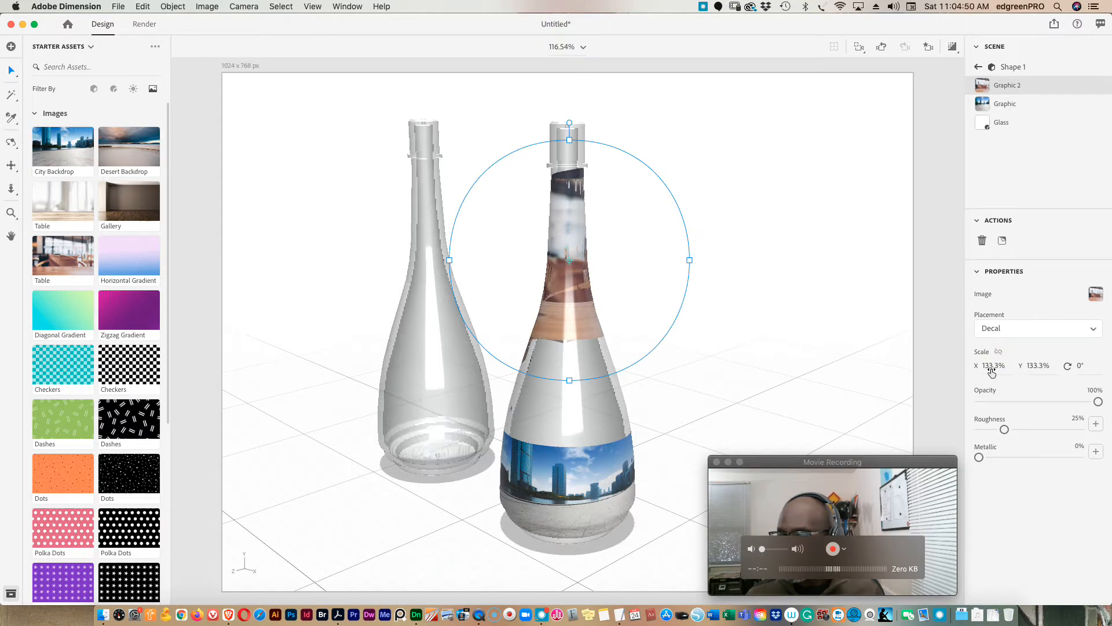
left_click(993, 369)
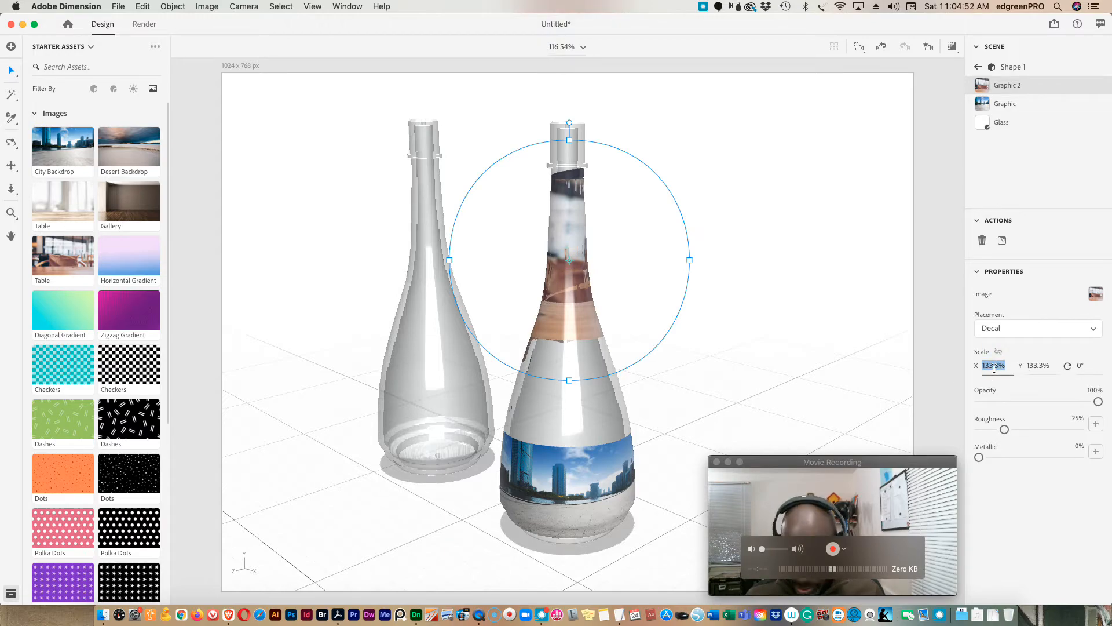
type("100")
key("Return")
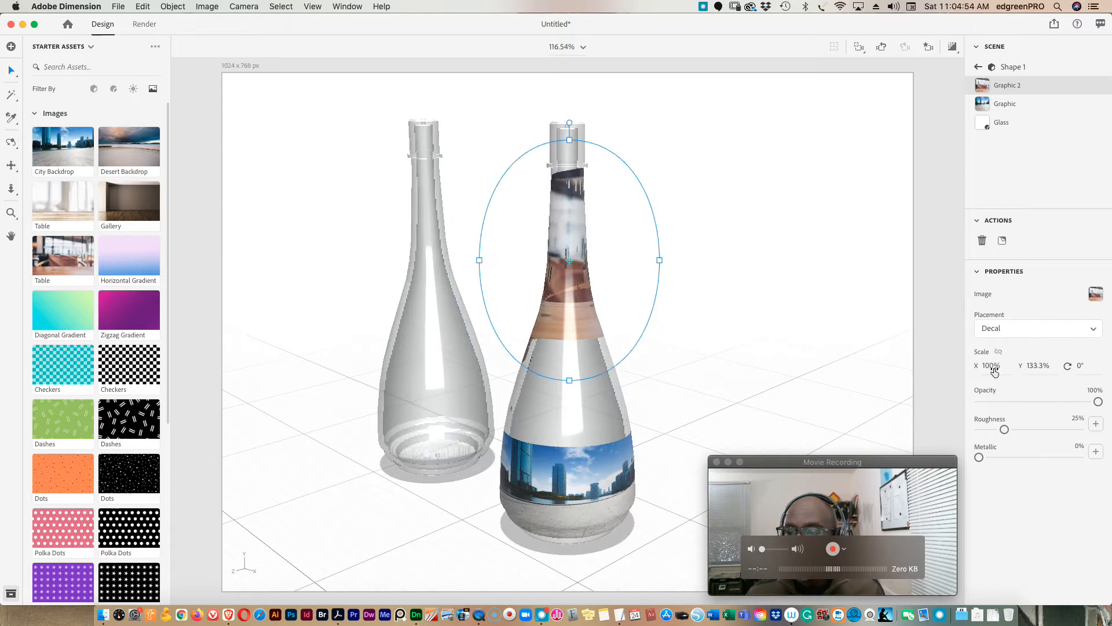
left_click(1041, 369)
type("50")
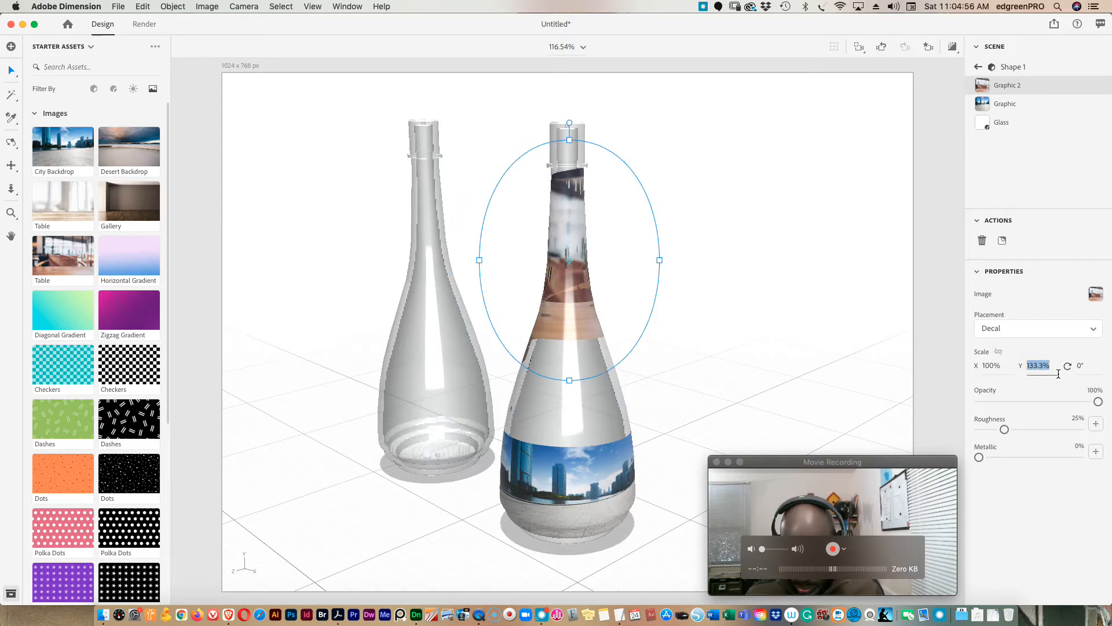
key("Return")
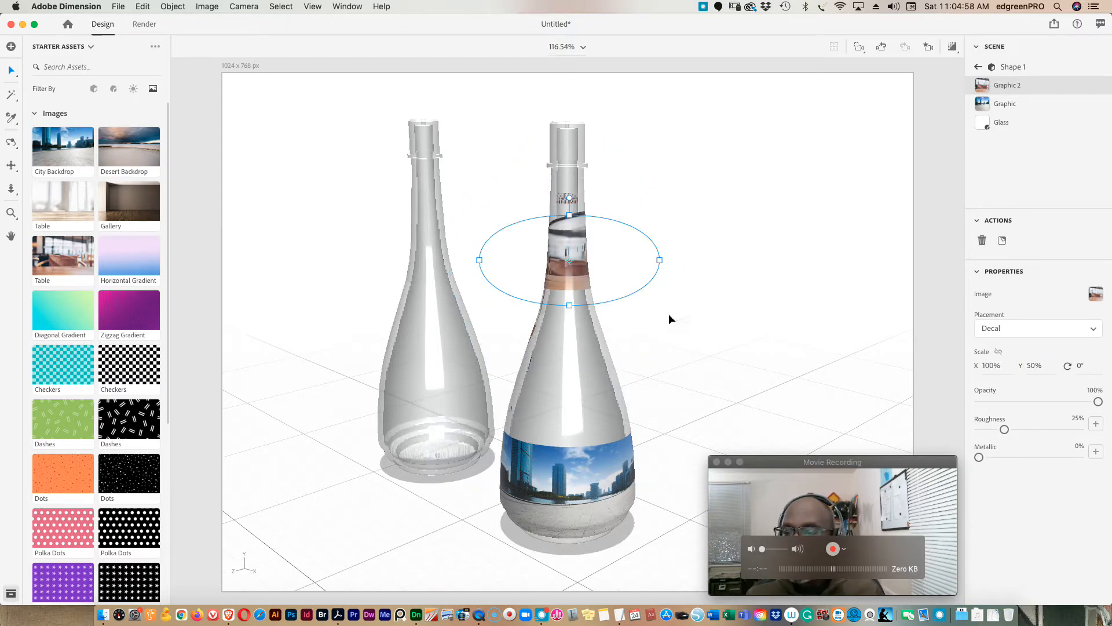
Step: Try X scales of 50% and 10% on the Table decal on the decorated bottle
left_click(992, 369)
type("50")
key("Return")
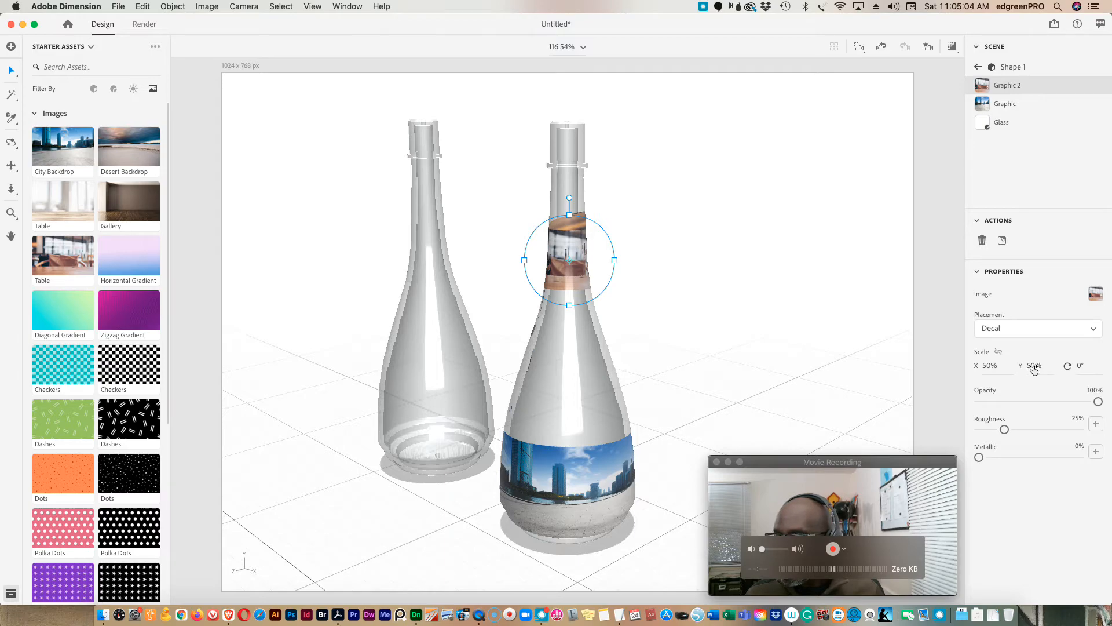
left_click(985, 365)
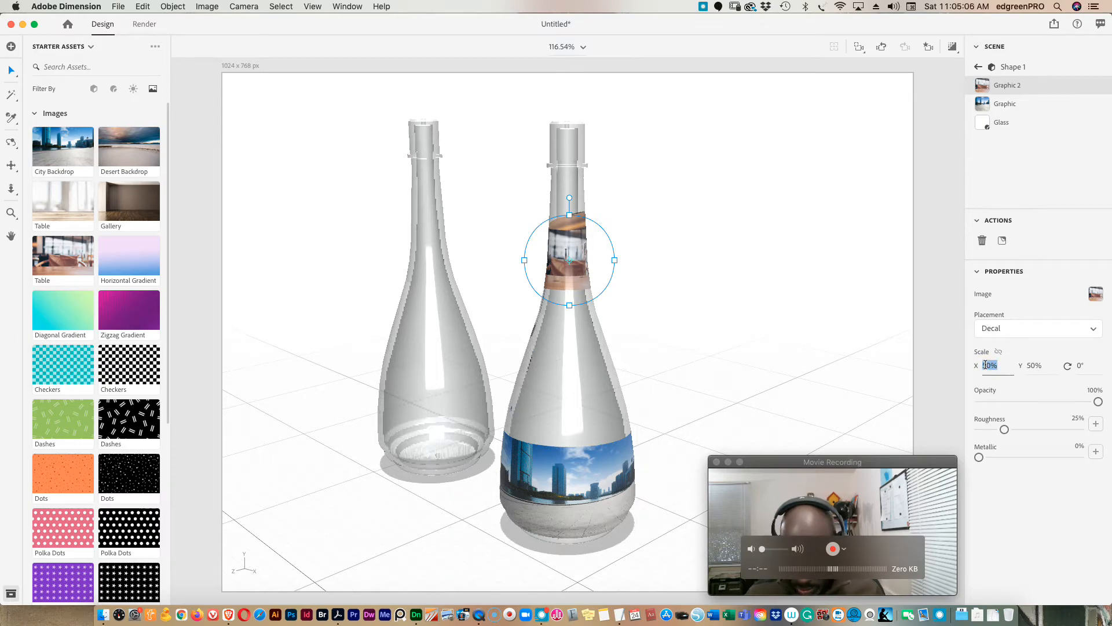
key("BackSpace")
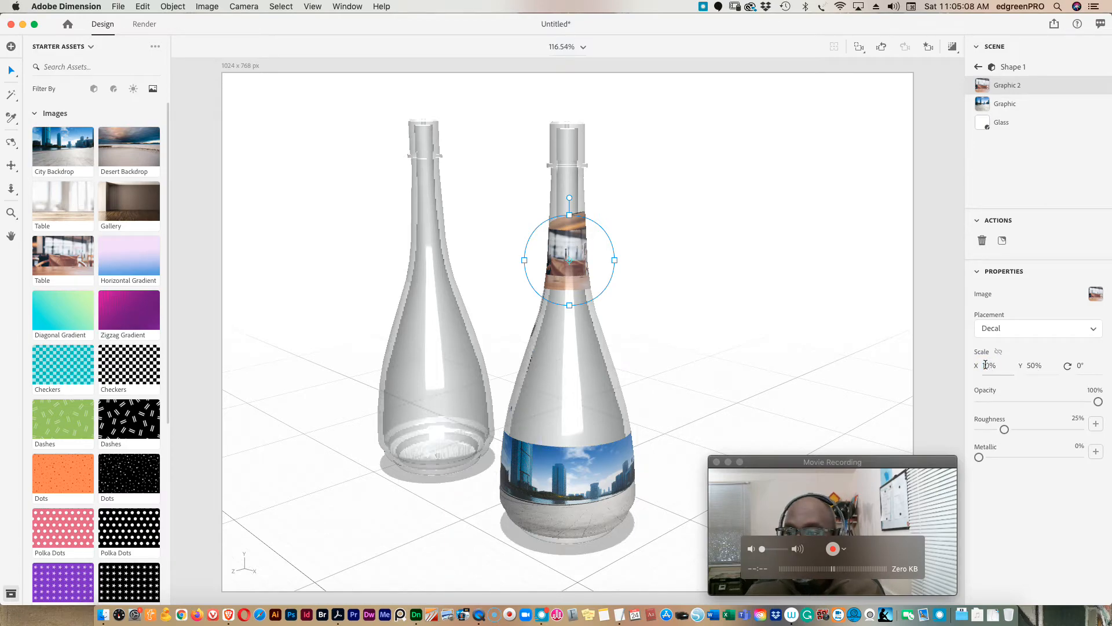
type("10")
key("Return")
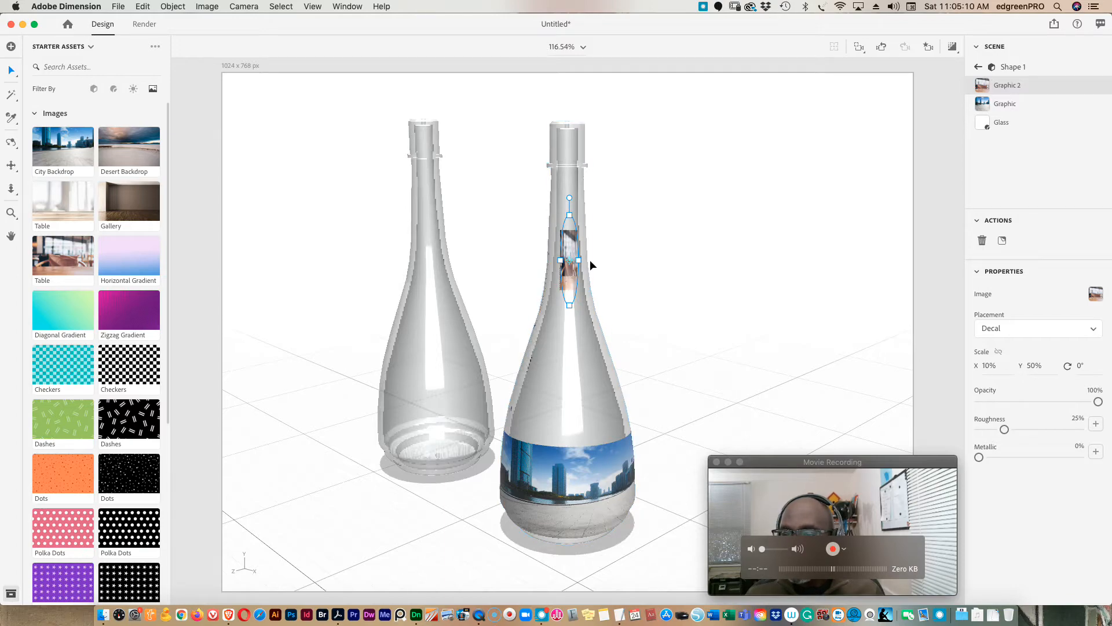
Step: Widen the Table decal to about 38.4% in X and move it higher on the decorated bottle's neck
left_click_drag(580, 261, 577, 184)
scroll(609, 229, "up", 10)
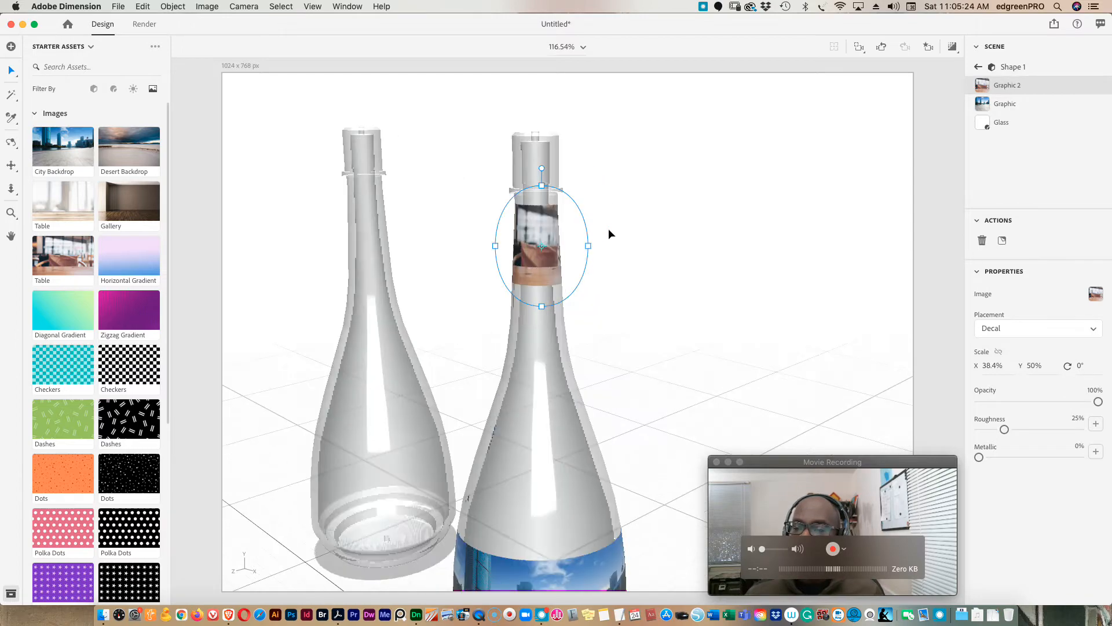
scroll(608, 228, "up", 1)
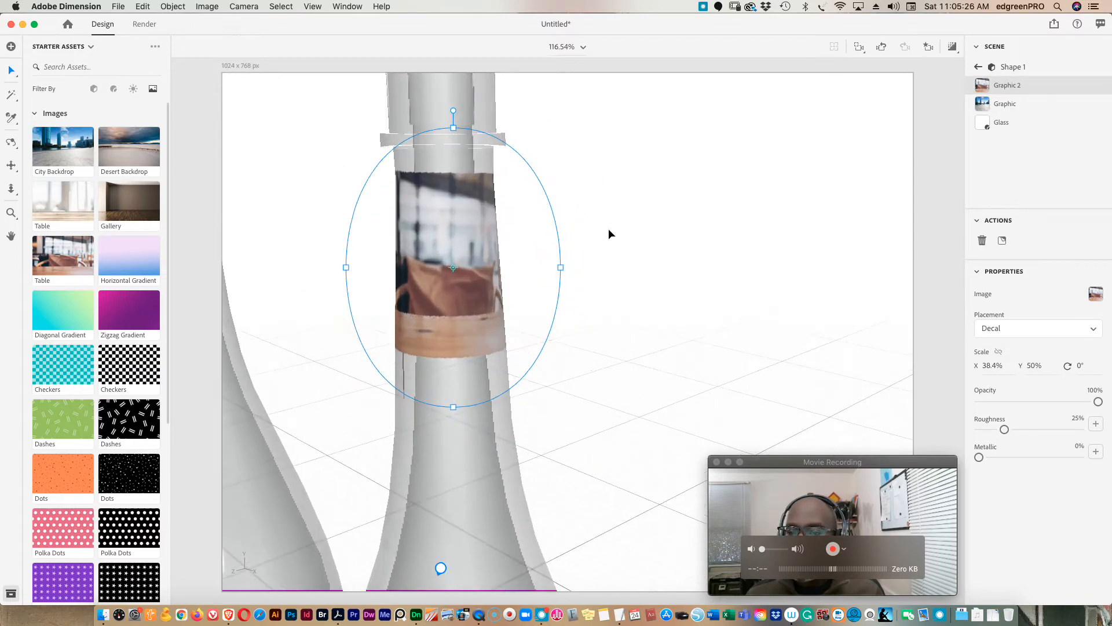
Step: Rotate the Table decal to -1° and move it up against the ring on the bottle's neck
left_click_drag(454, 111, 448, 112)
left_click_drag(457, 267, 451, 240)
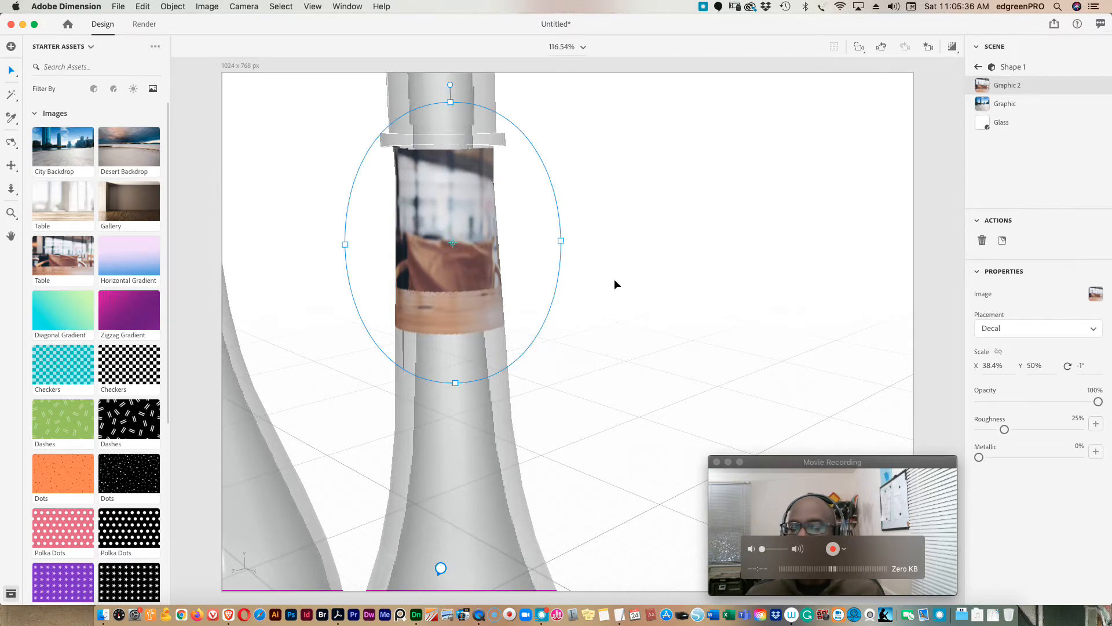
scroll(603, 301, "down", 10)
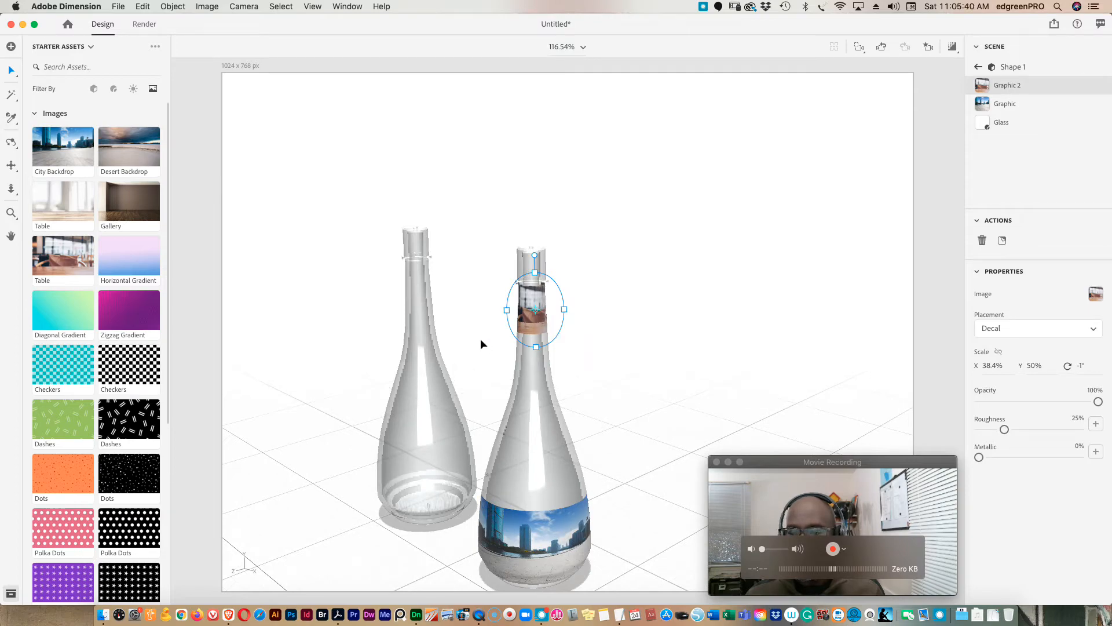
middle_click_drag(477, 332, 535, 282)
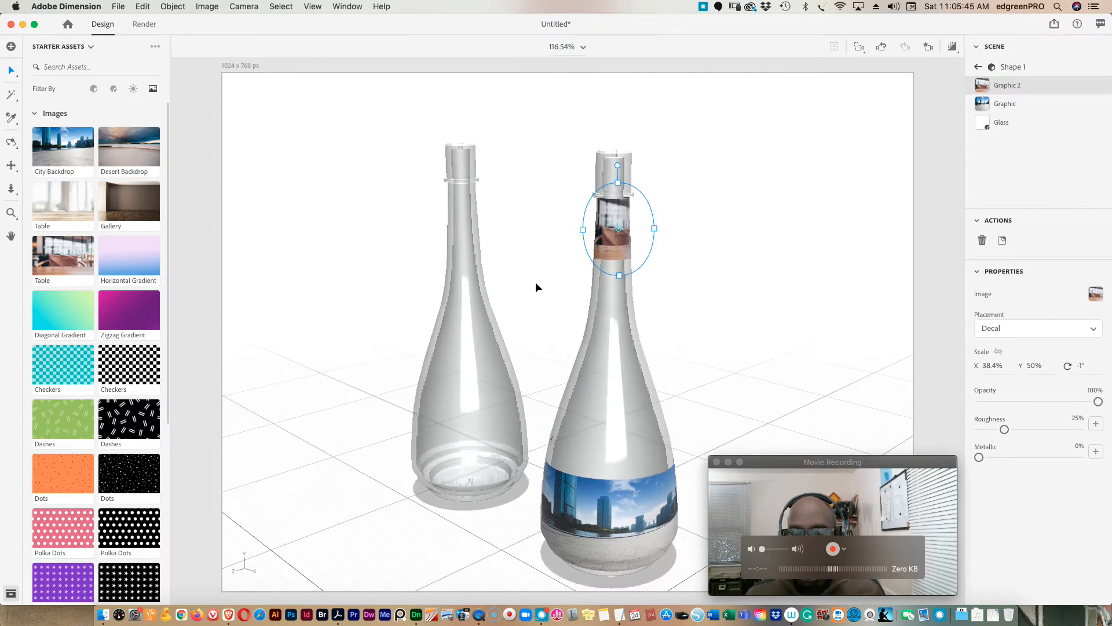
Step: Add the Horizontal Gradient image as a decal on the plain bottle and resize it to about 56.8% in X and 376.2% in Y
left_click(472, 334)
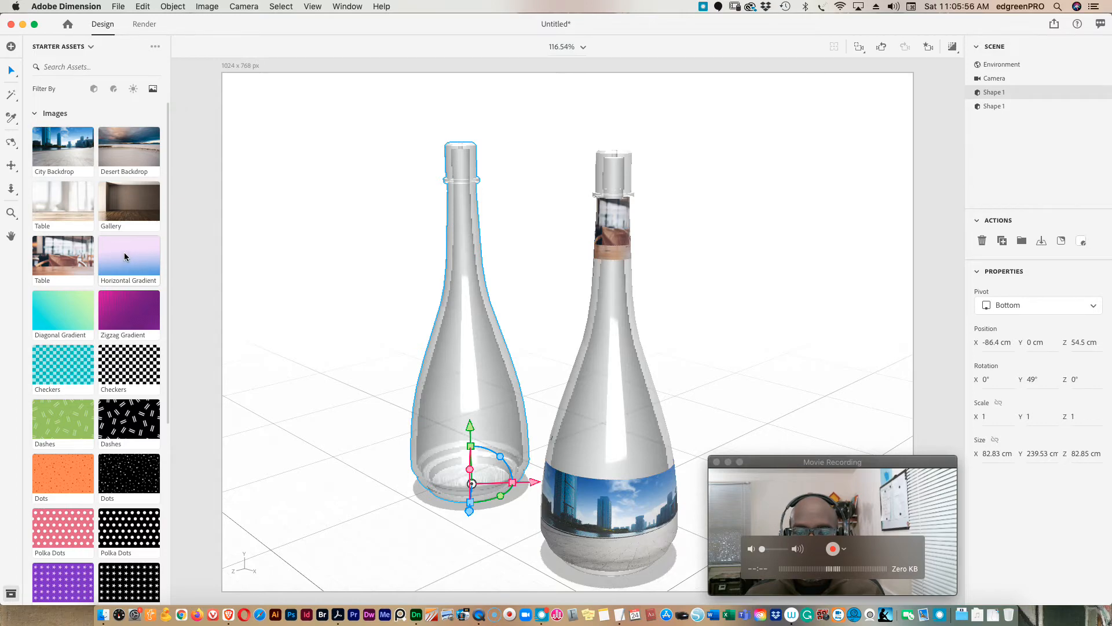
left_click_drag(124, 255, 472, 373)
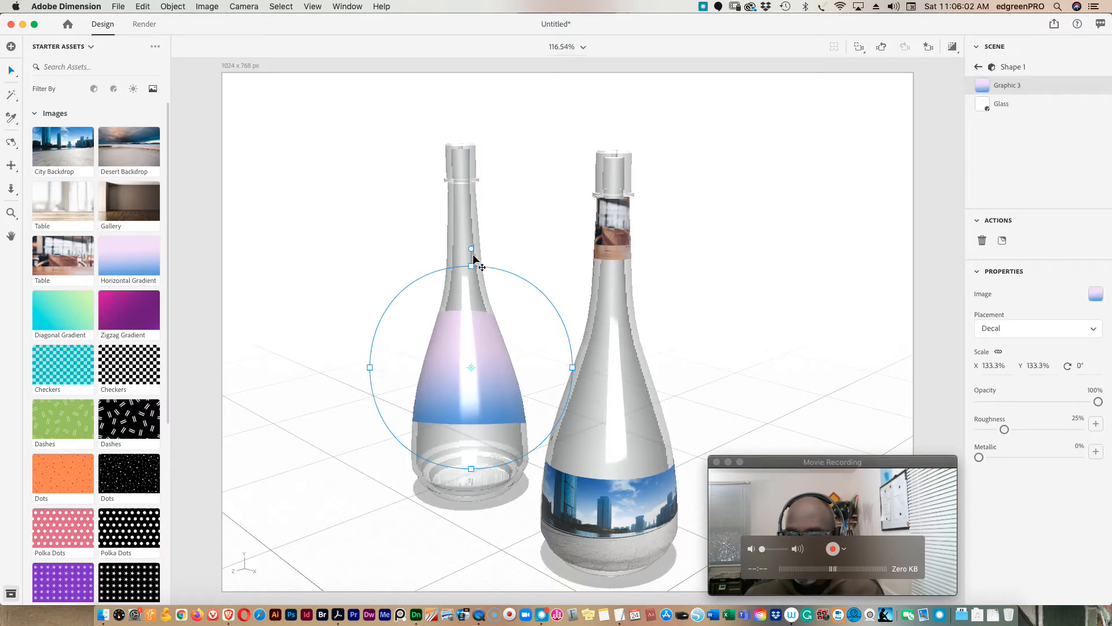
left_click_drag(472, 264, 462, 76)
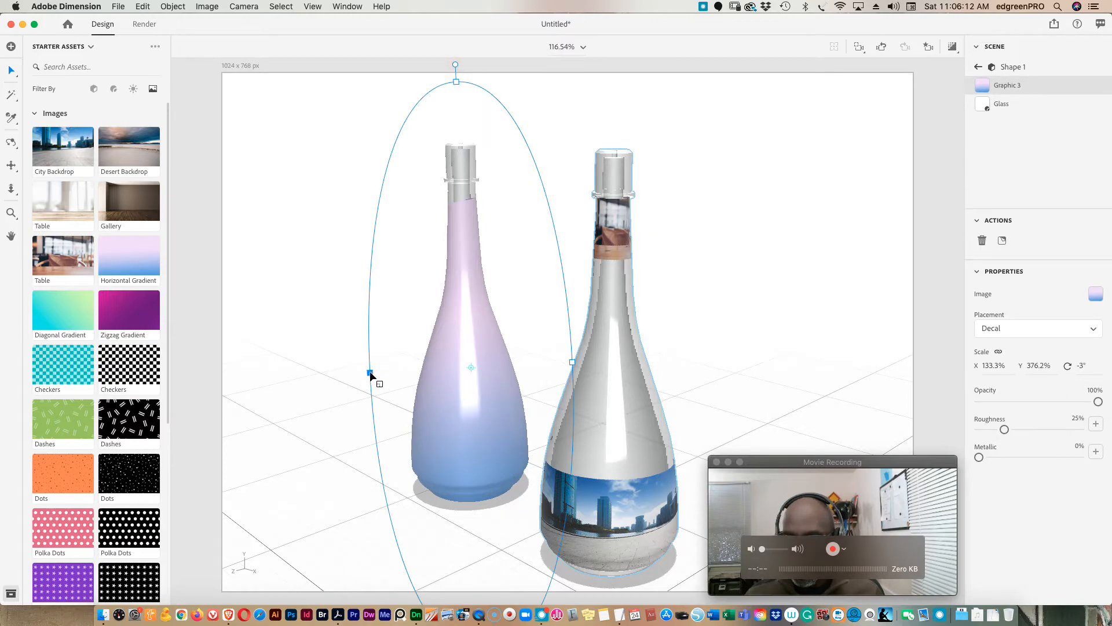
left_click_drag(370, 373, 432, 353)
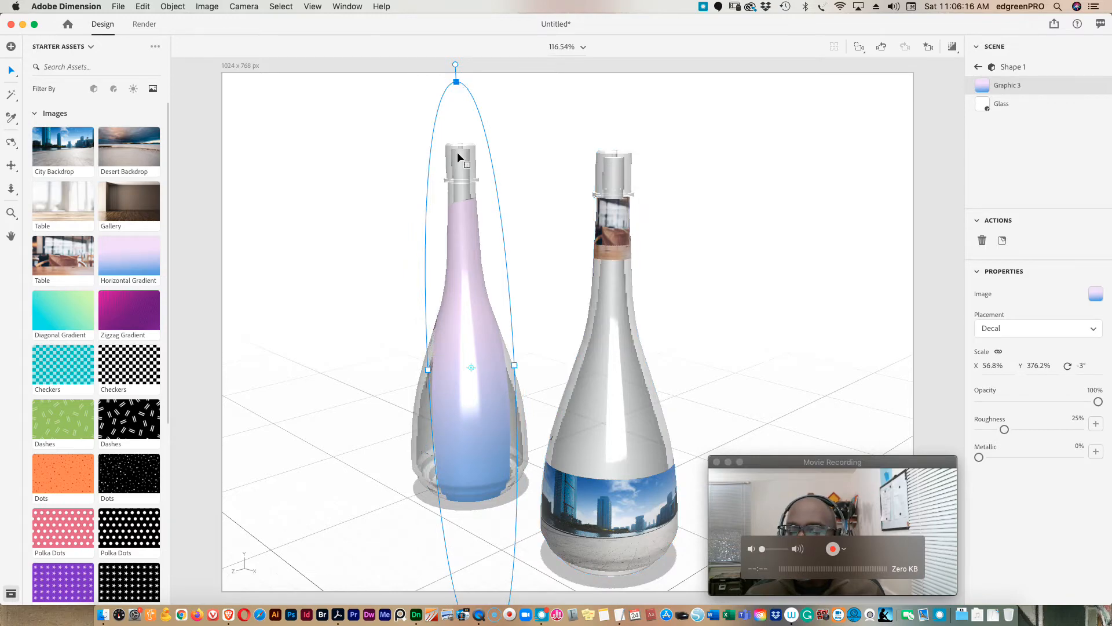
Step: Enlarge the gradient decal to about 99.6% in X and 418.9% in Y, with its rotation at -1°
scroll(462, 181, "up", 5)
scroll(478, 197, "down", 3)
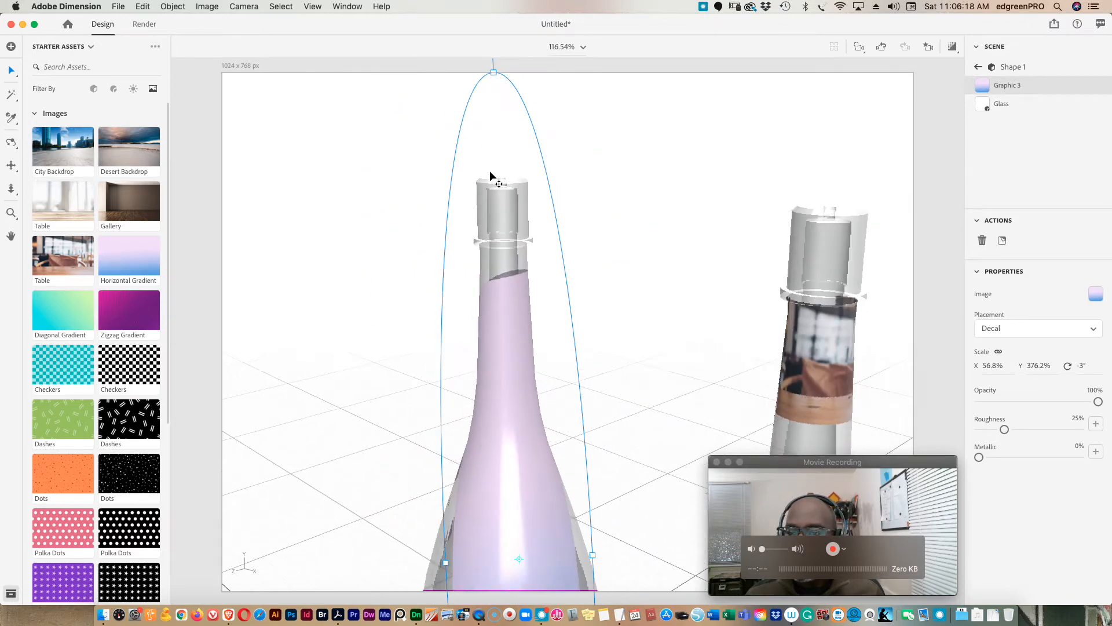
left_click_drag(498, 86, 522, 32)
scroll(578, 266, "down", 5)
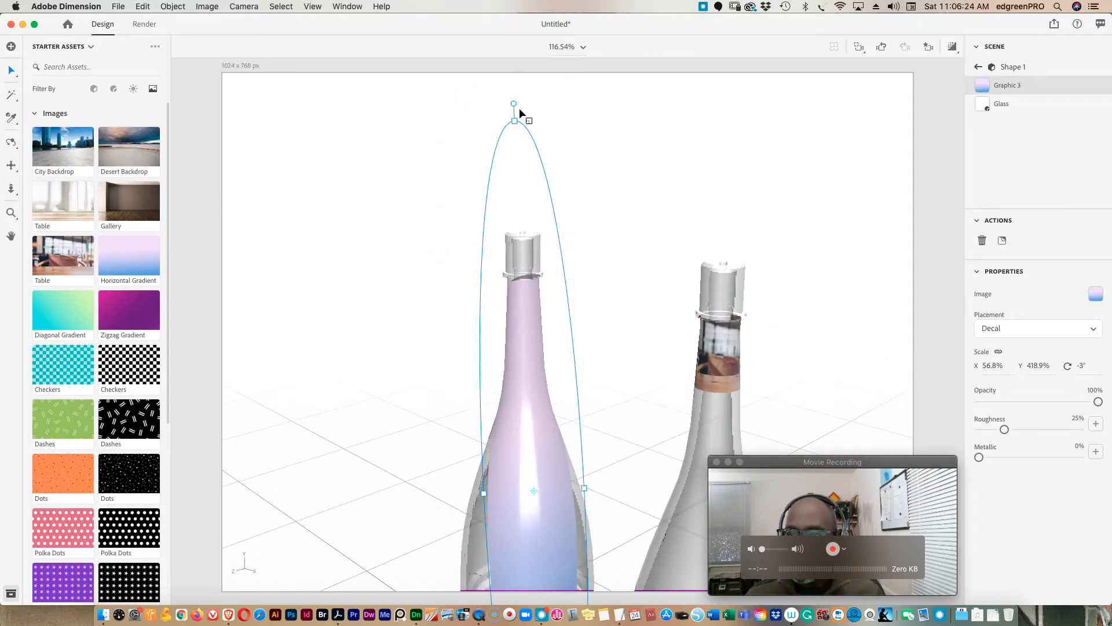
left_click_drag(514, 105, 534, 98)
left_click_drag(584, 484, 617, 482)
scroll(553, 312, "up", 5)
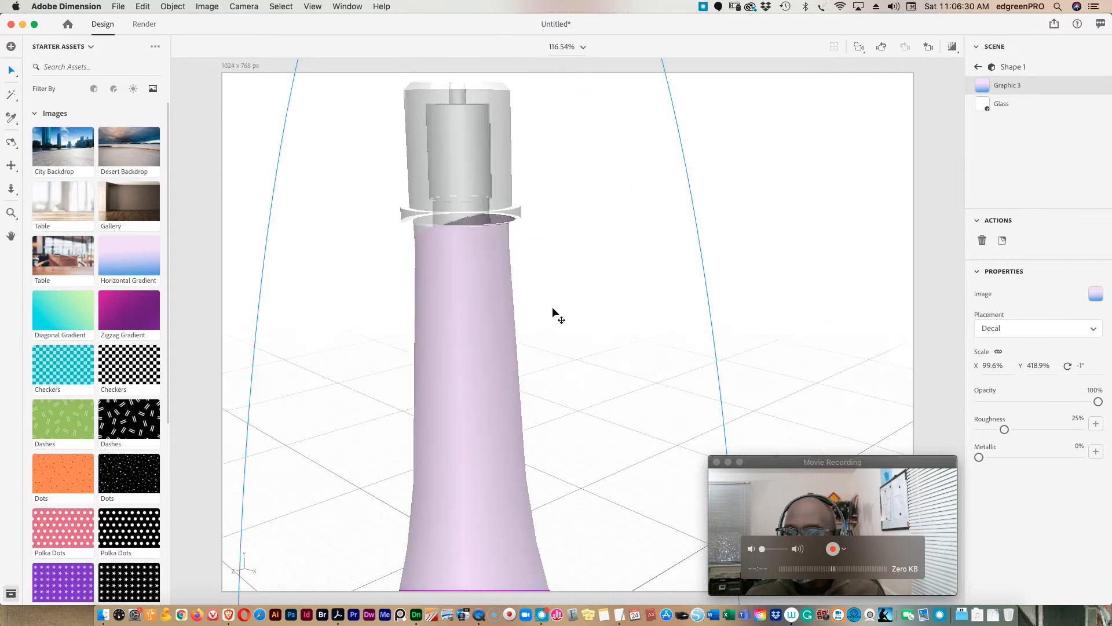
Step: Shrink the gradient decal to about 53.9% in X and 393.4% in Y
scroll(548, 308, "down", 5)
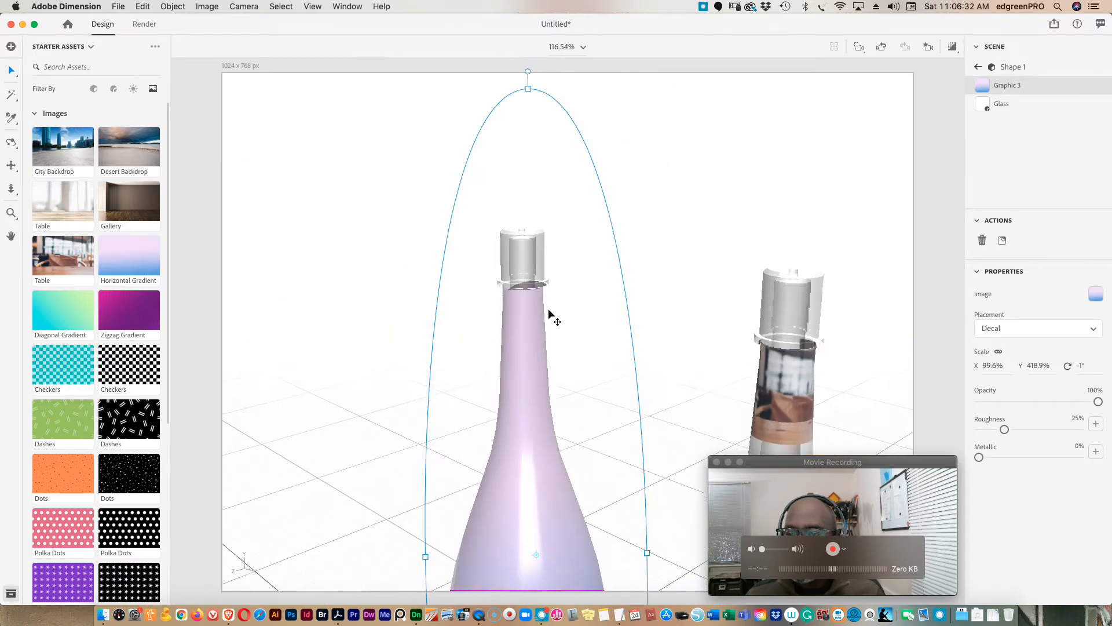
left_click_drag(526, 87, 528, 117)
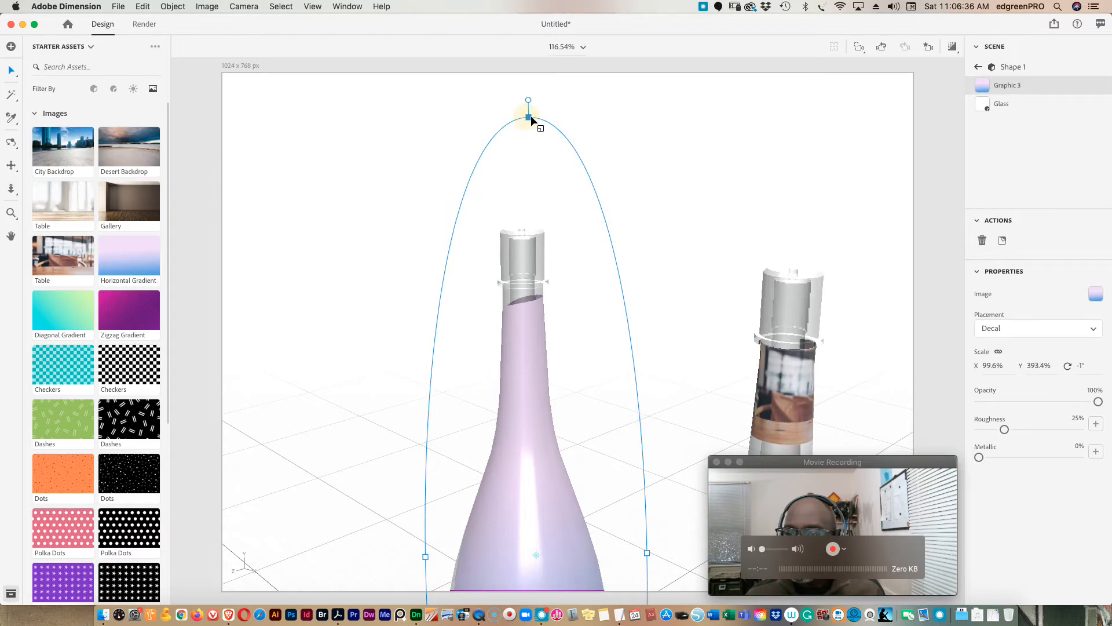
left_click_drag(647, 554, 590, 537)
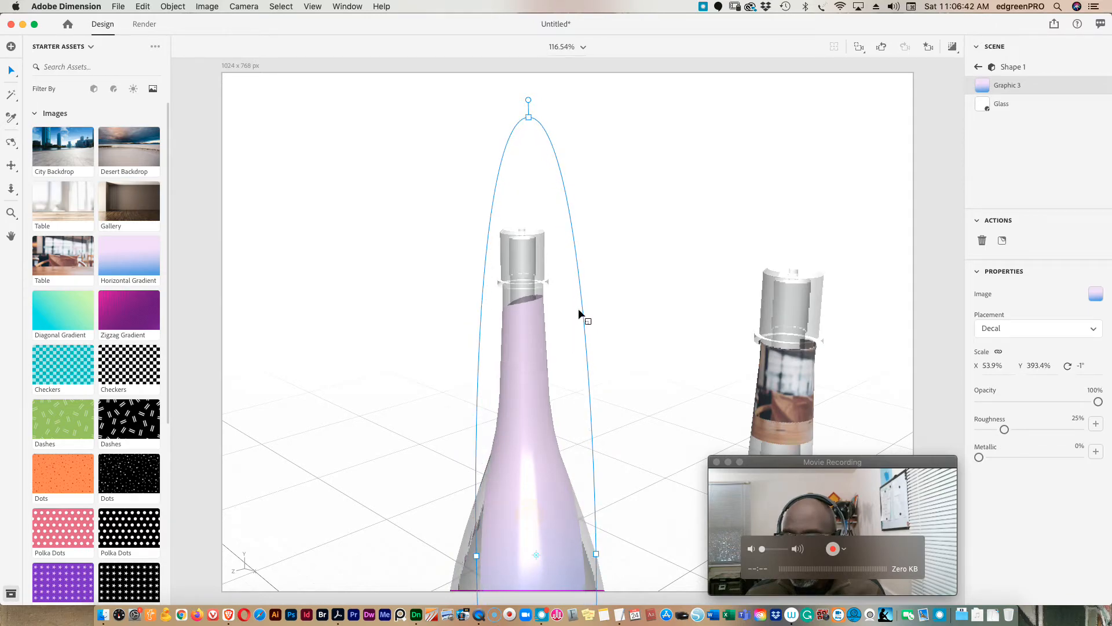
Step: Adjust the gradient decal's rotation to level its upper edge on the neck, entering 3.5°
left_click_drag(525, 100, 584, 104)
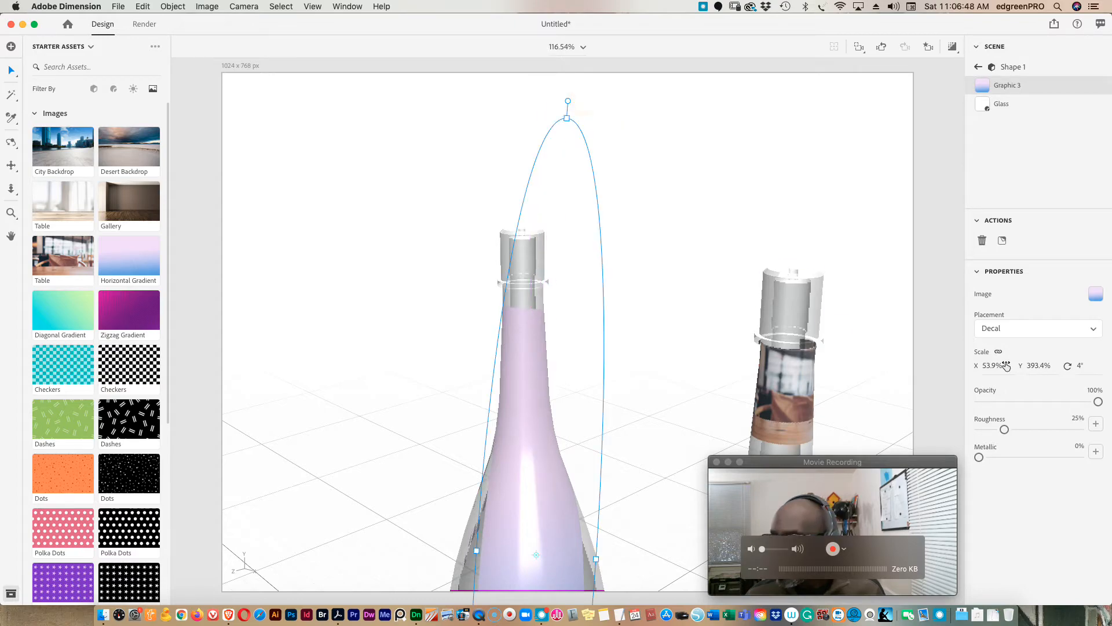
left_click(1080, 366)
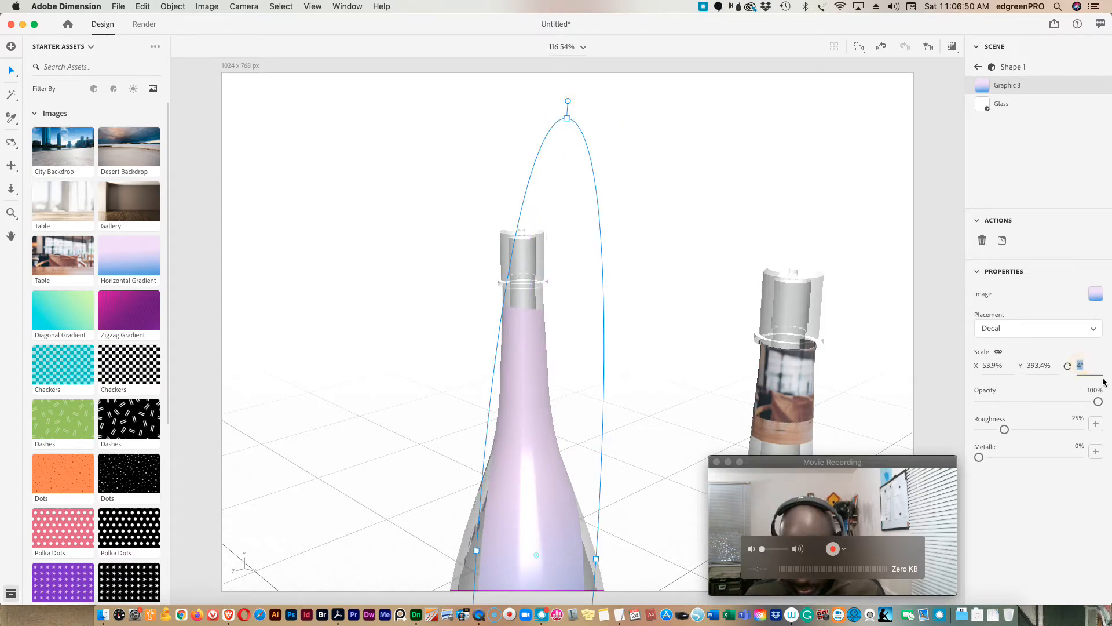
key("Return")
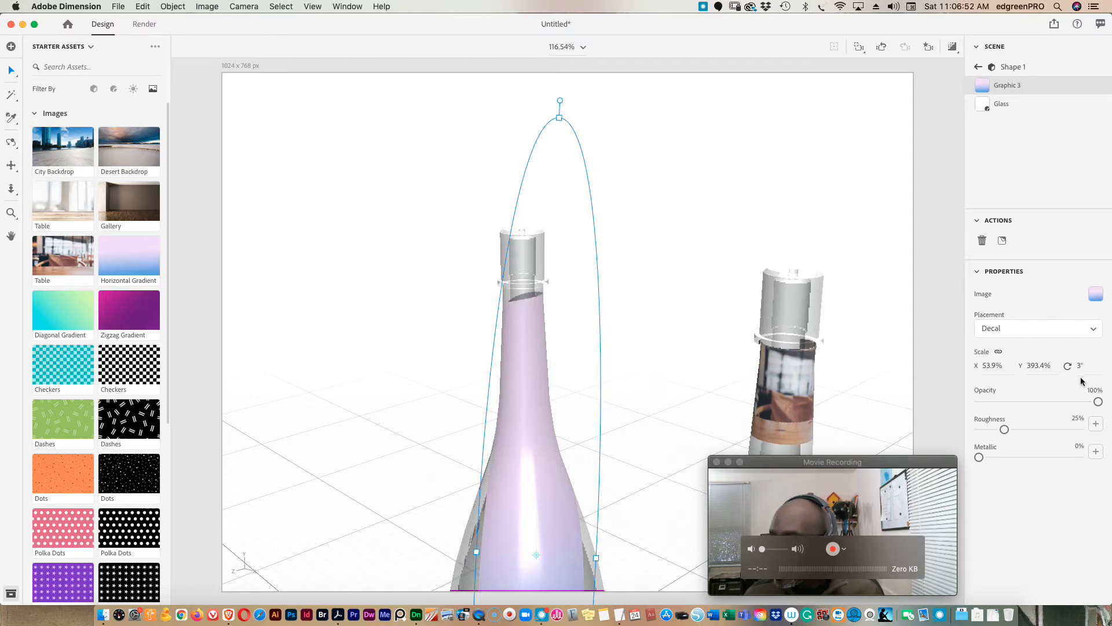
left_click_drag(1088, 368, 1086, 367)
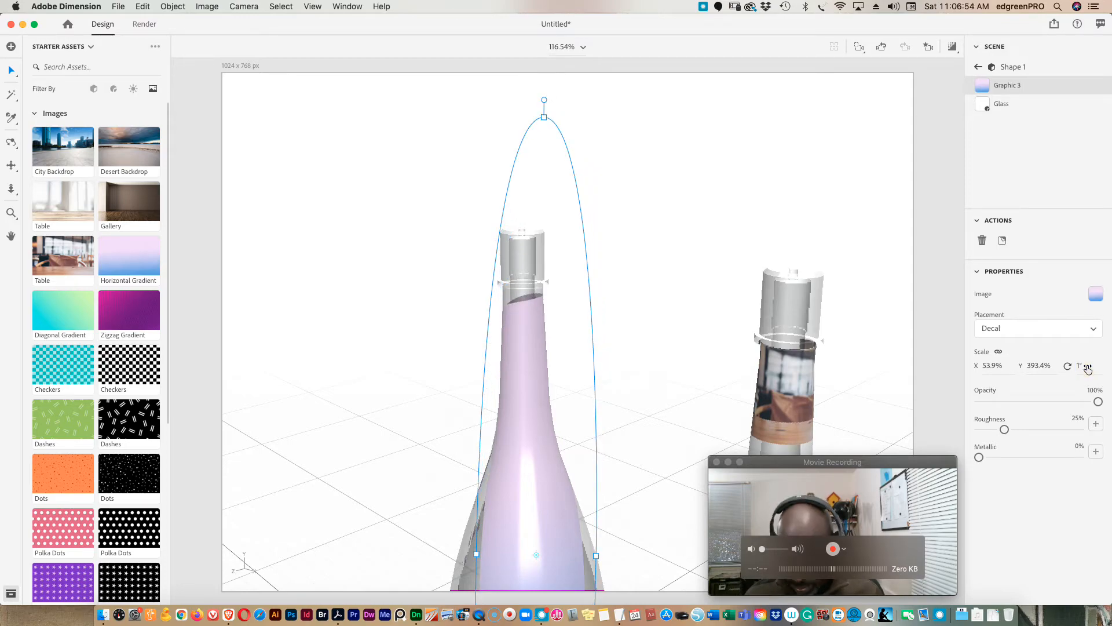
key("3")
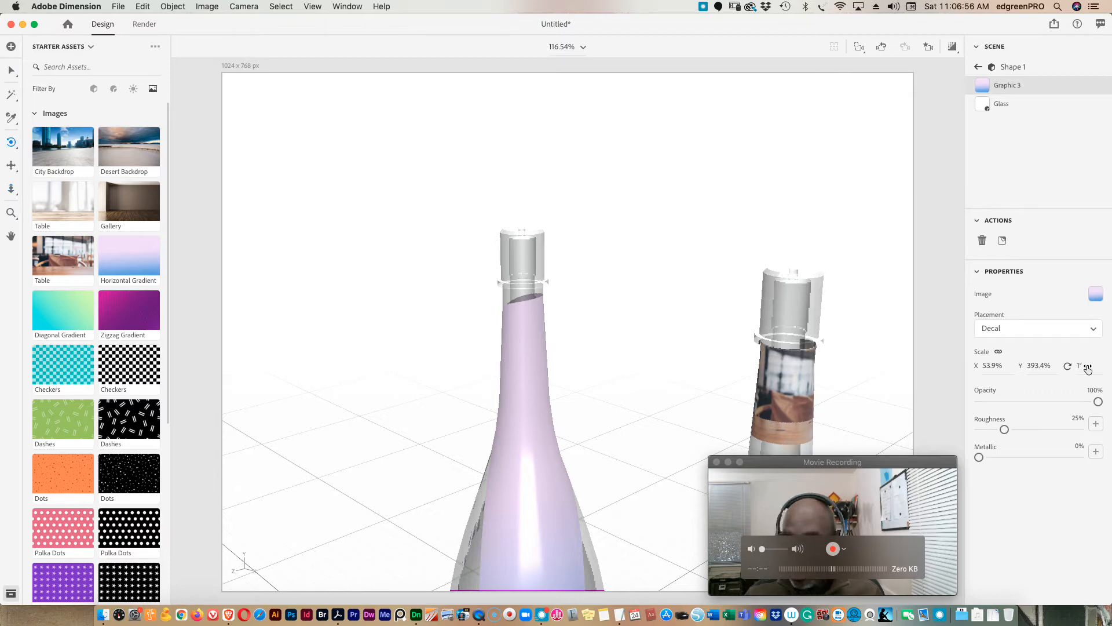
left_click(1087, 366)
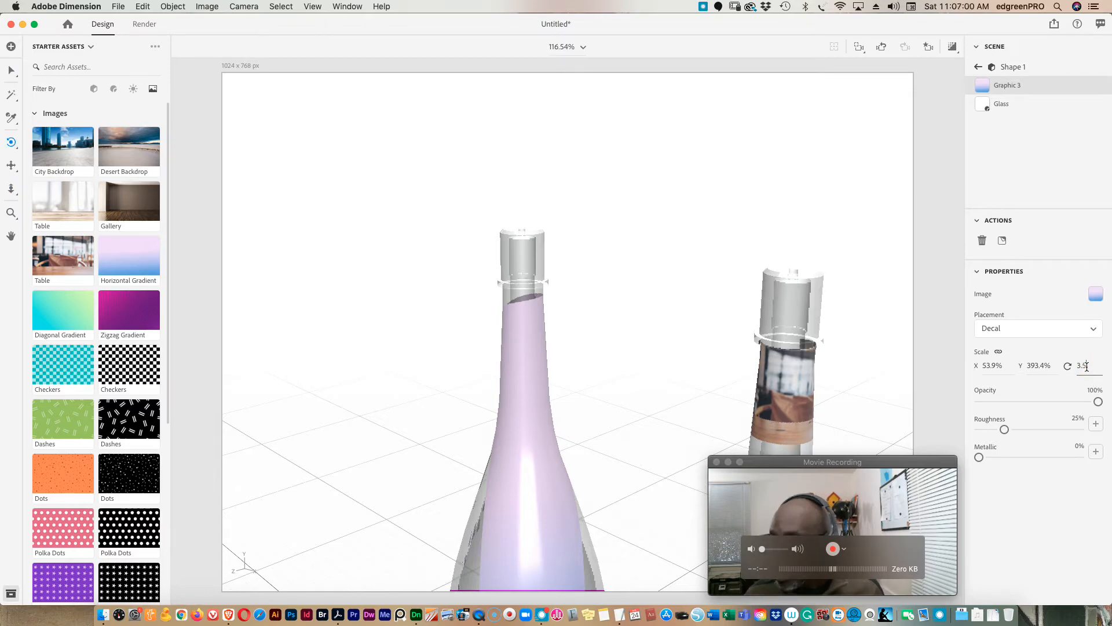
key("Return")
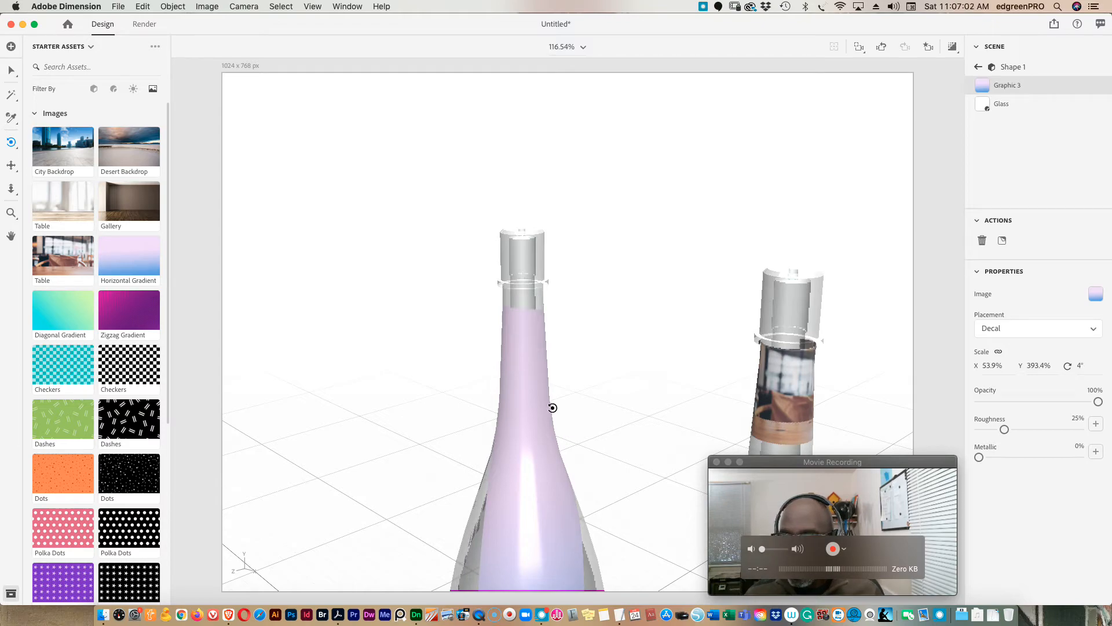
Step: Widen the gradient decal to about 115.6% in X and lower its opacity to 30%
scroll(556, 402, "down", 5)
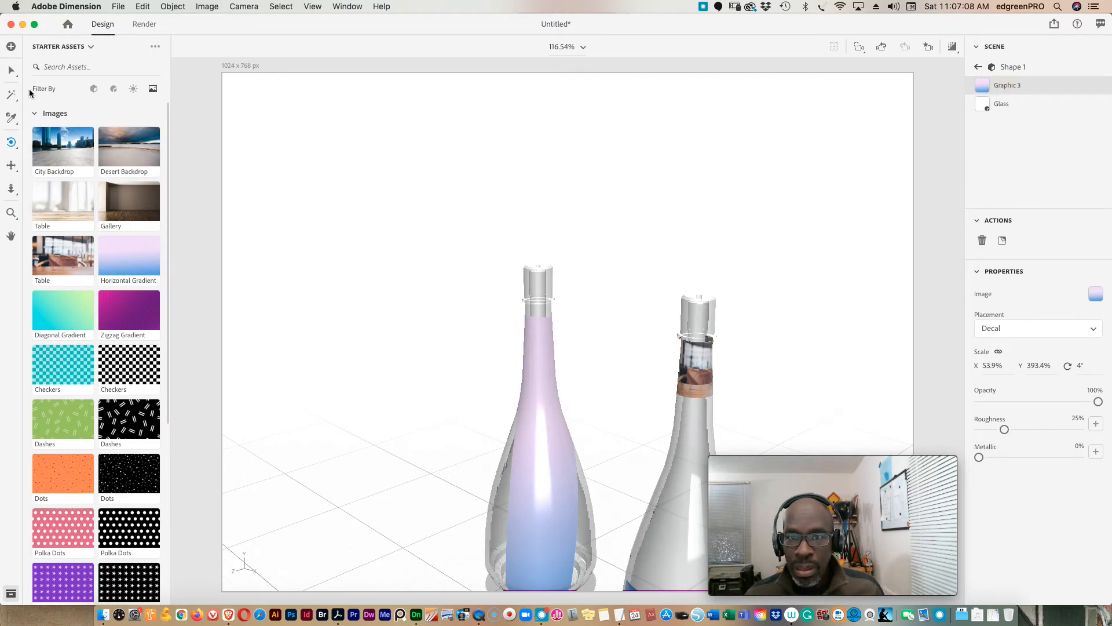
left_click(11, 70)
left_click_drag(587, 482, 631, 468)
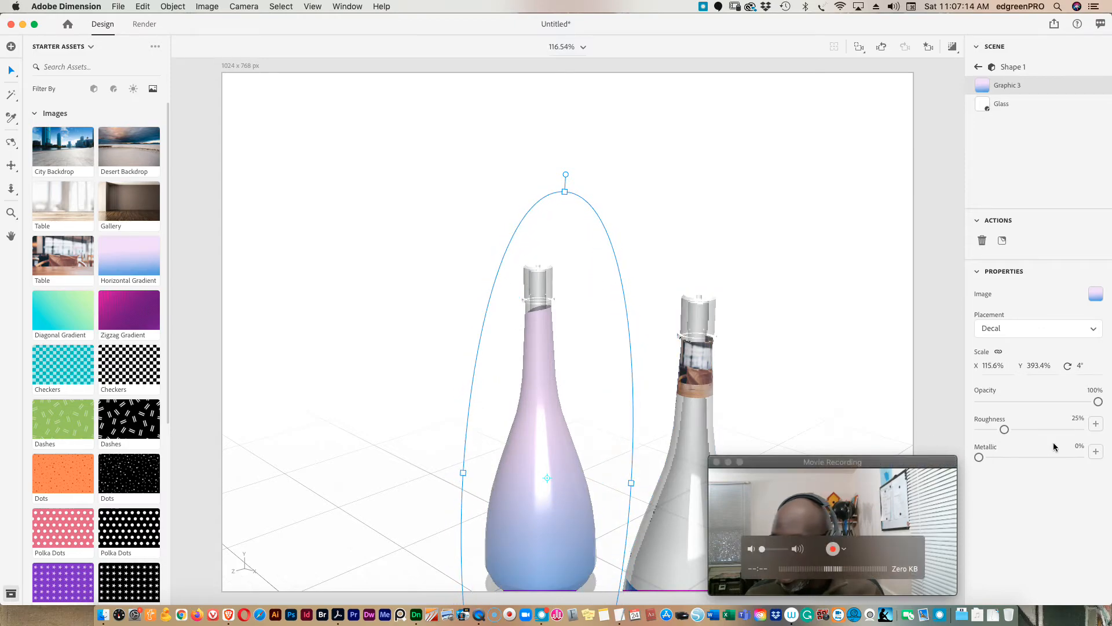
left_click_drag(1097, 401, 1015, 402)
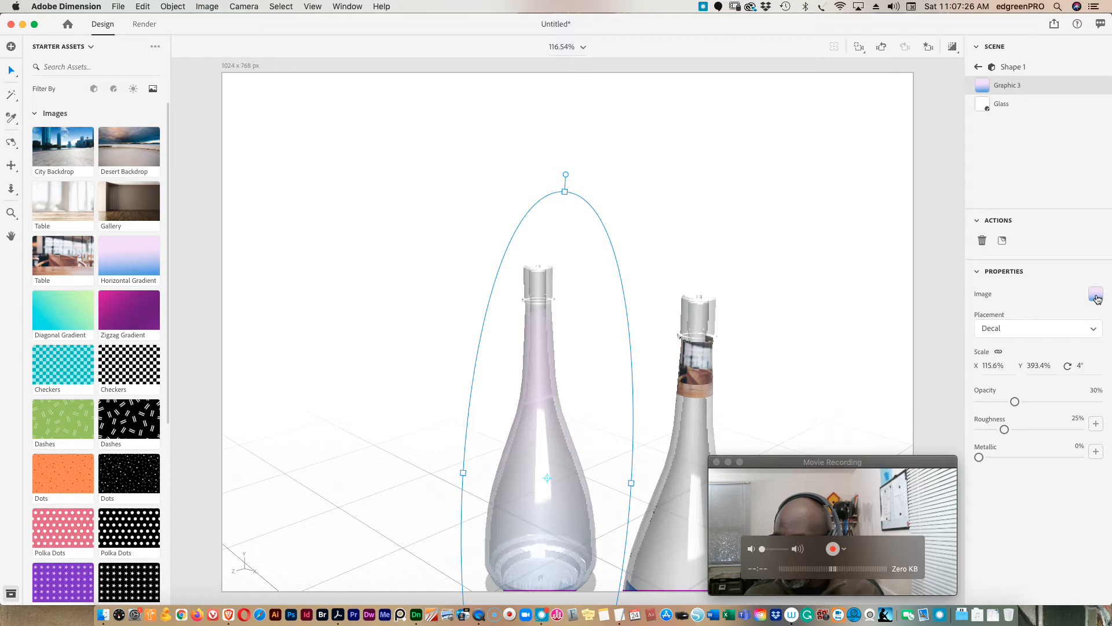
Step: Delete the gradient decal from the plain bottle
left_click(982, 241)
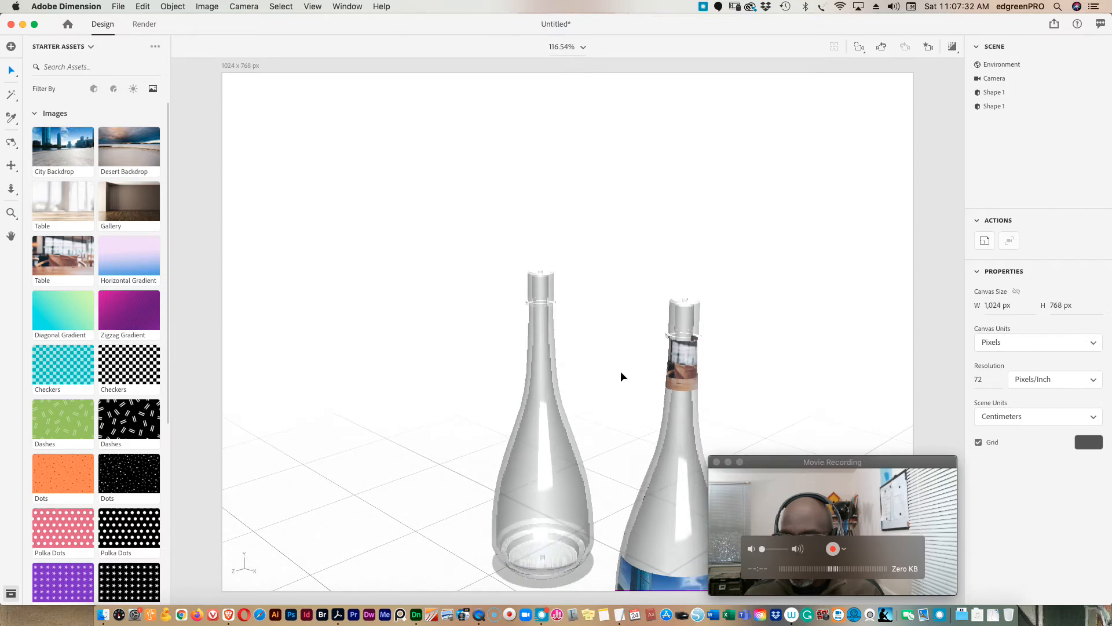
middle_click_drag(615, 319, 596, 284)
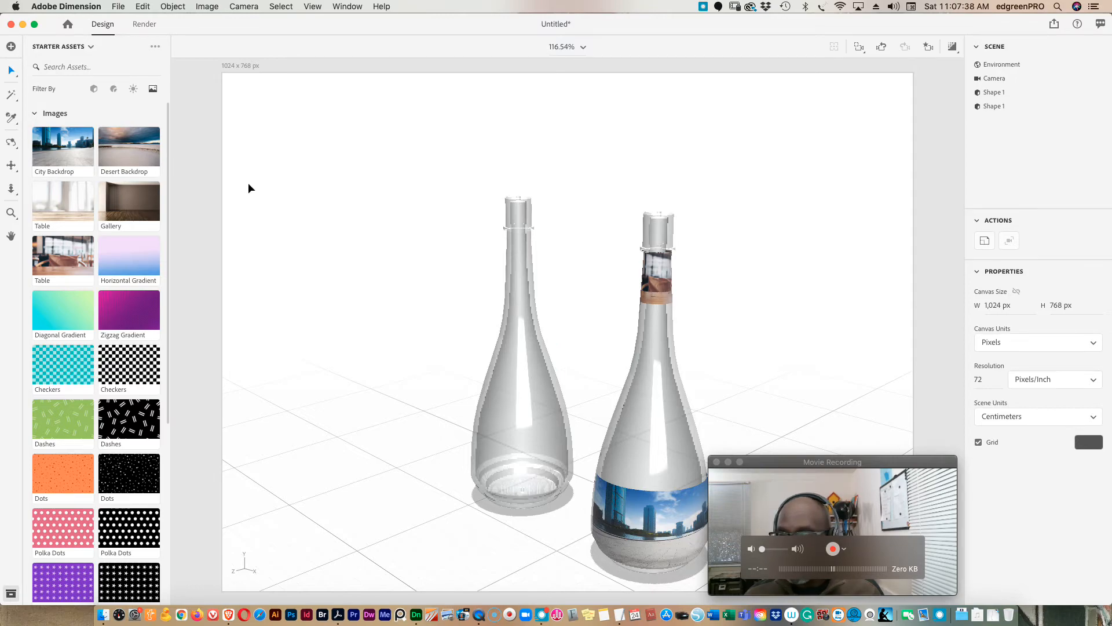
Step: Change the plain bottle's glass base color to light cyan, RGB 152, 237, 237
left_click(113, 89)
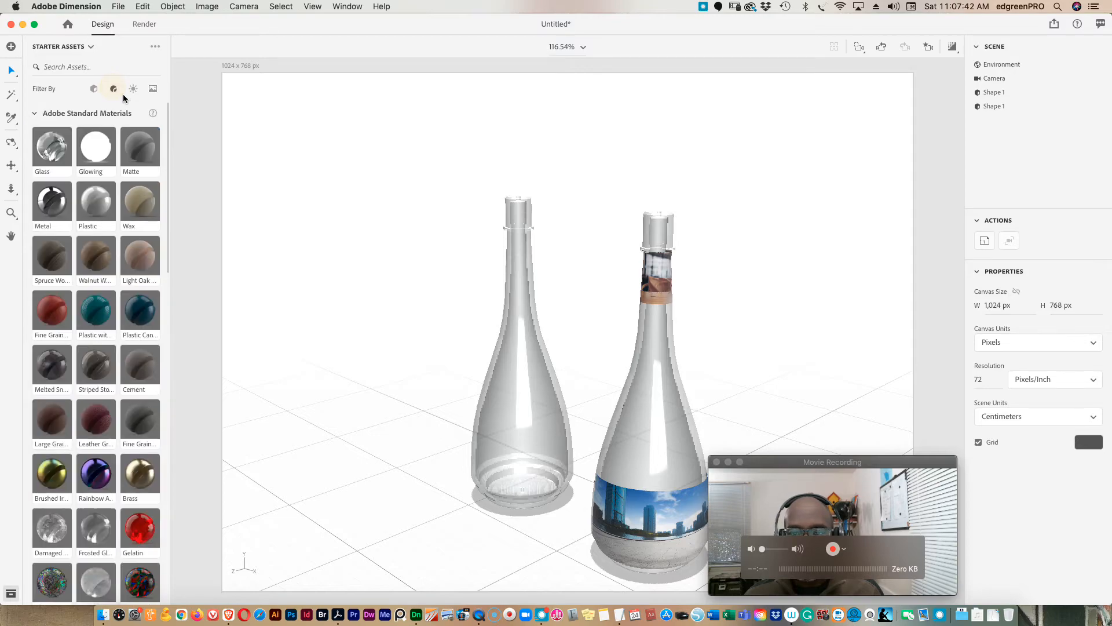
scroll(115, 216, "down", 10)
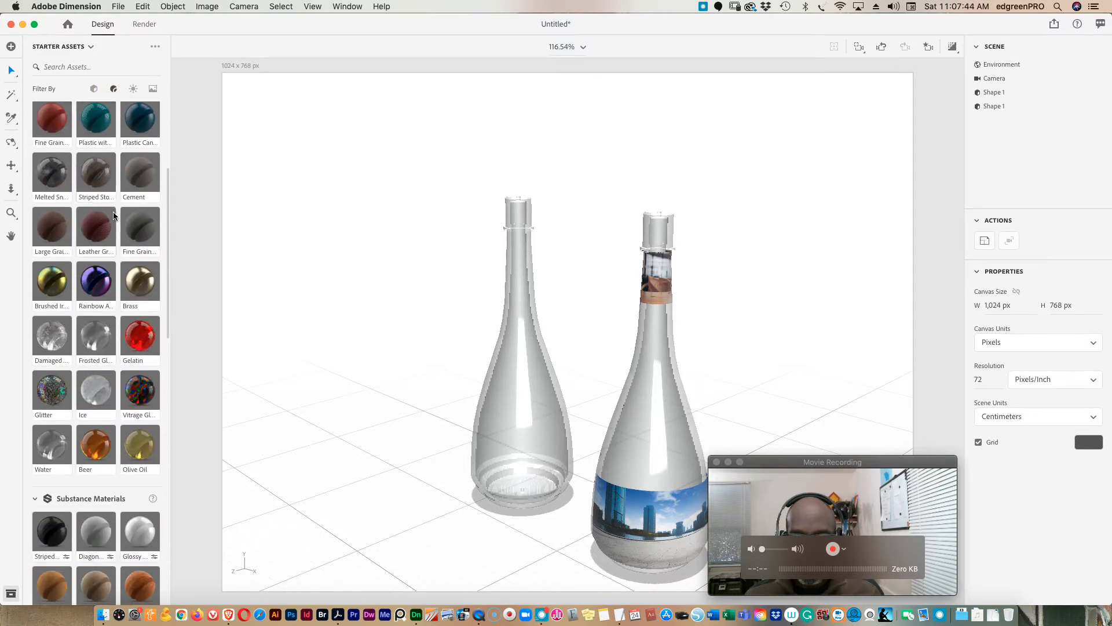
scroll(139, 317, "down", 2)
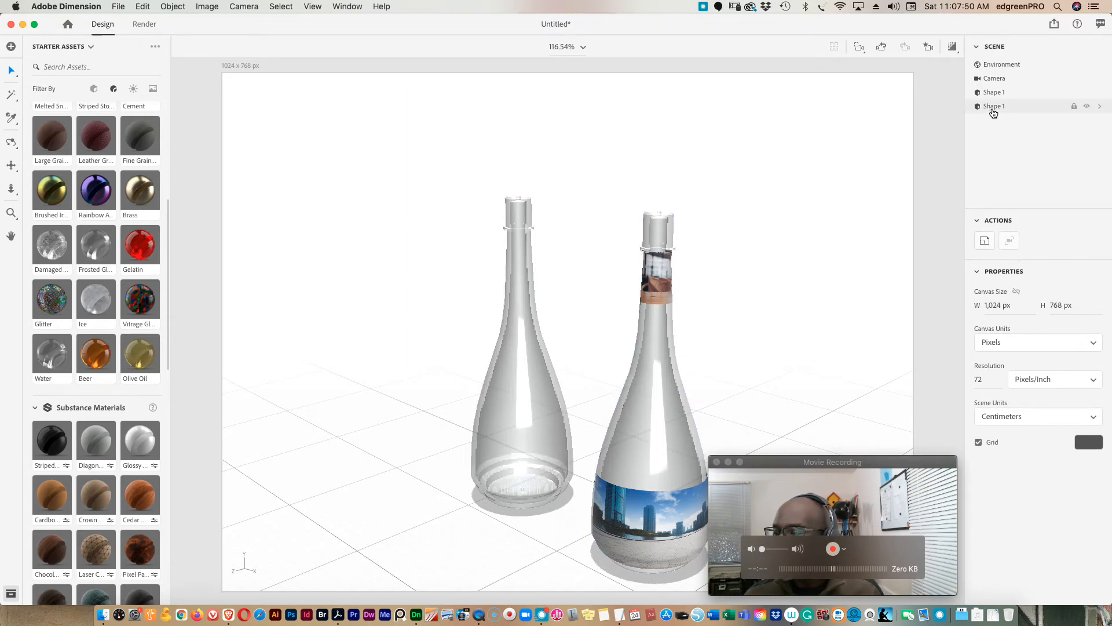
left_click(526, 324)
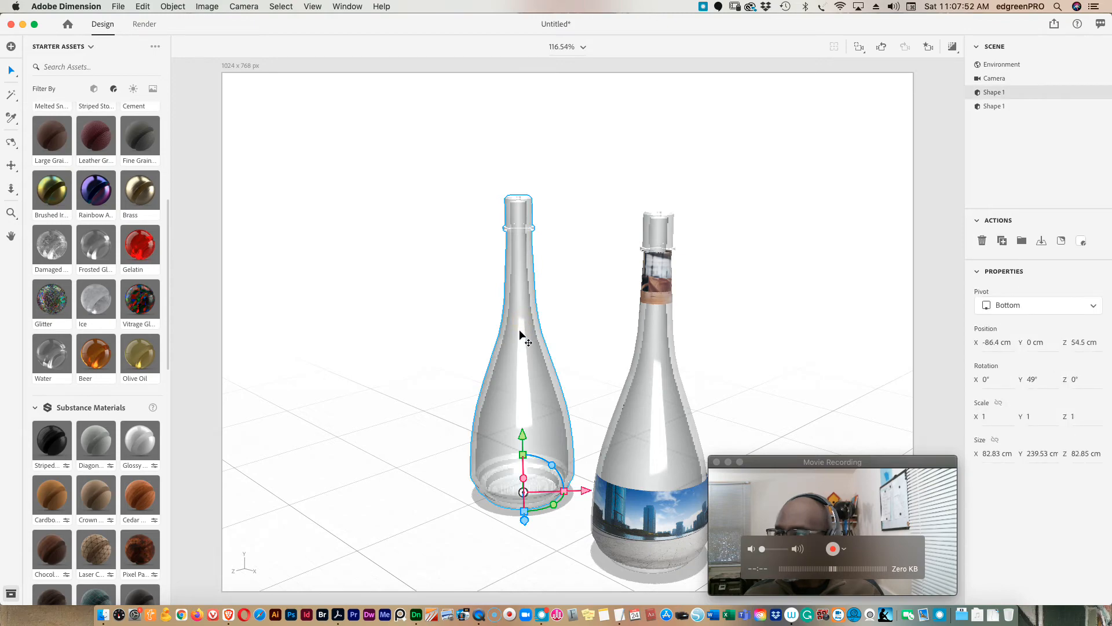
left_click(1102, 95)
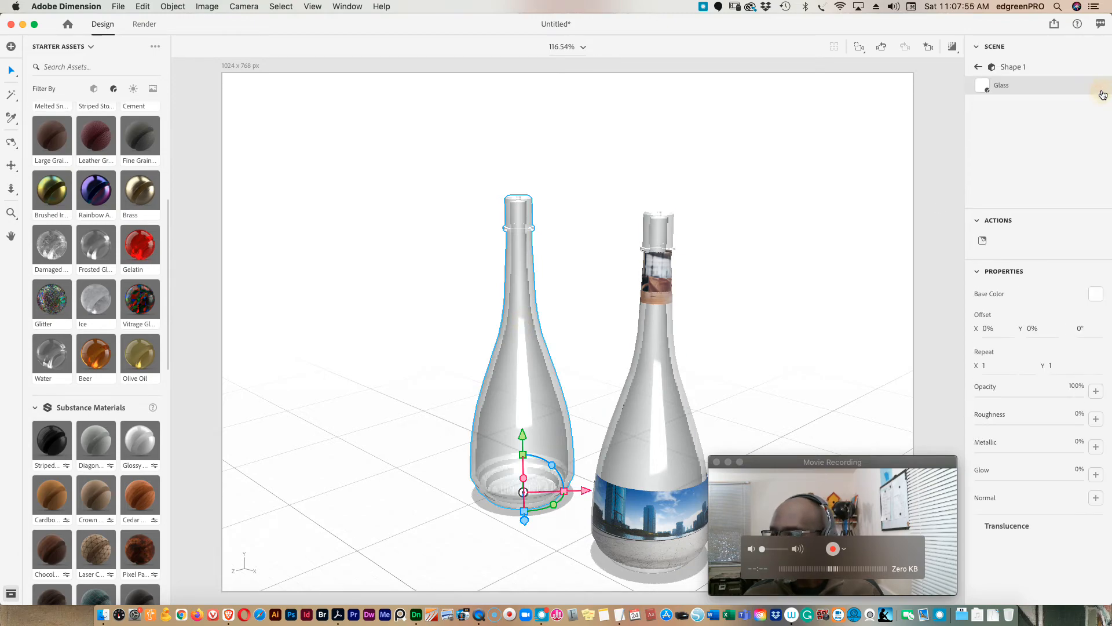
left_click(1097, 294)
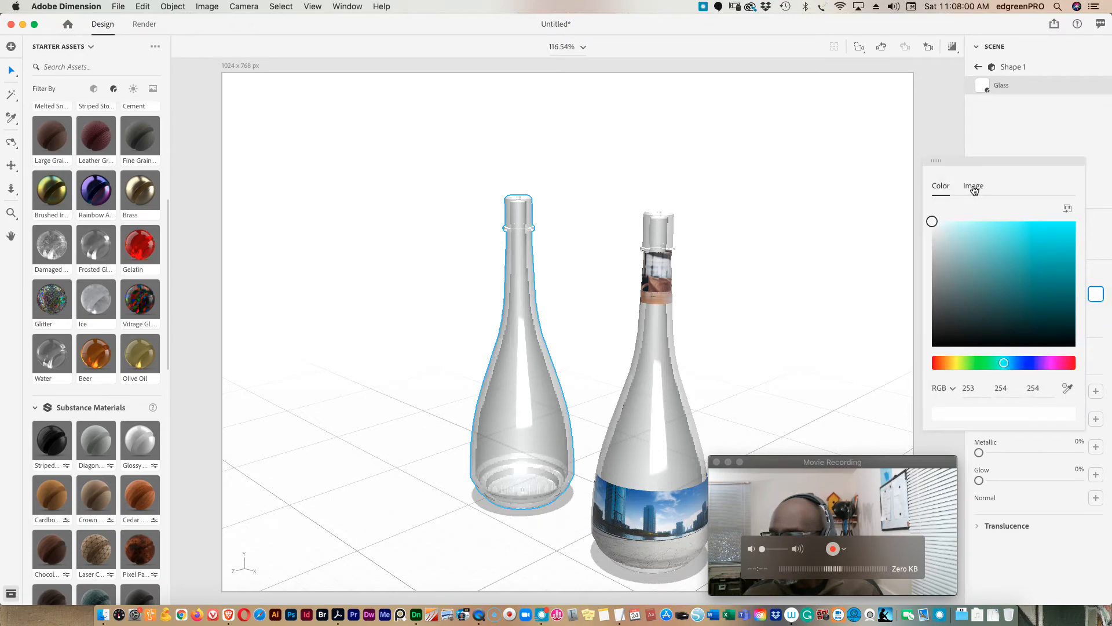
left_click_drag(933, 221, 983, 233)
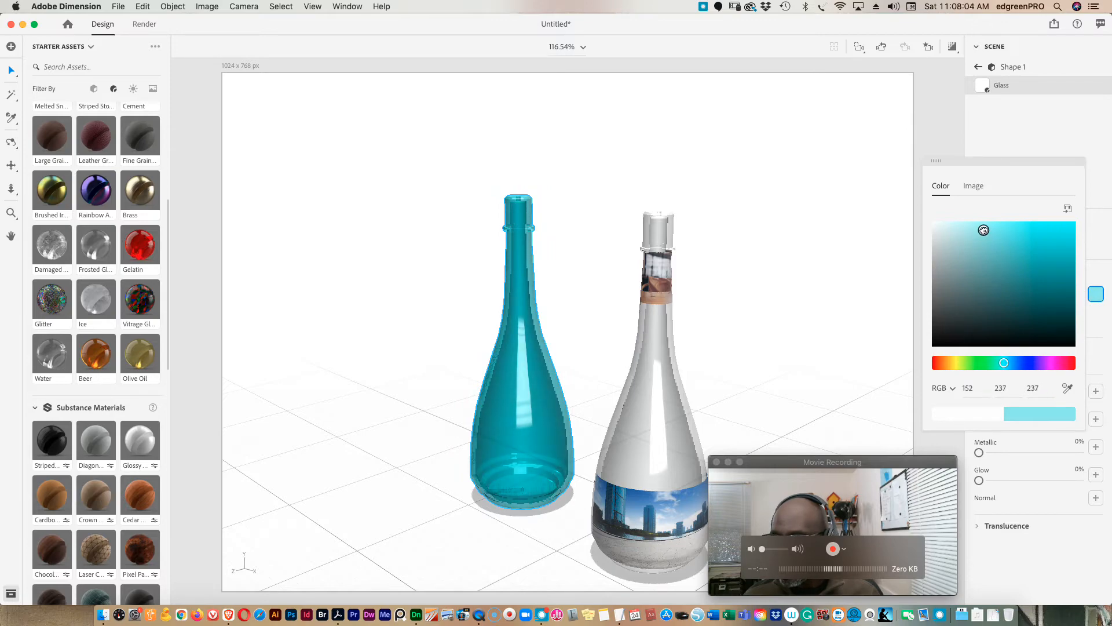
left_click_drag(983, 230, 984, 231)
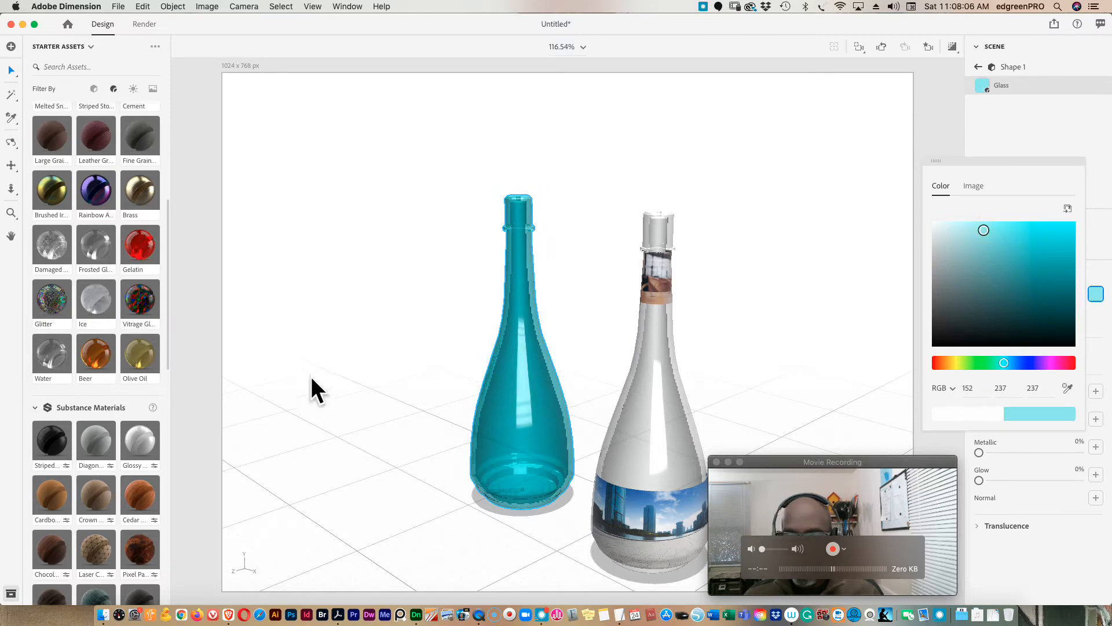
left_click(287, 348)
Step: Place the striped Brand Logo as a decal low on the teal bottle and scale it to about 72.4%
scroll(154, 315, "down", 10)
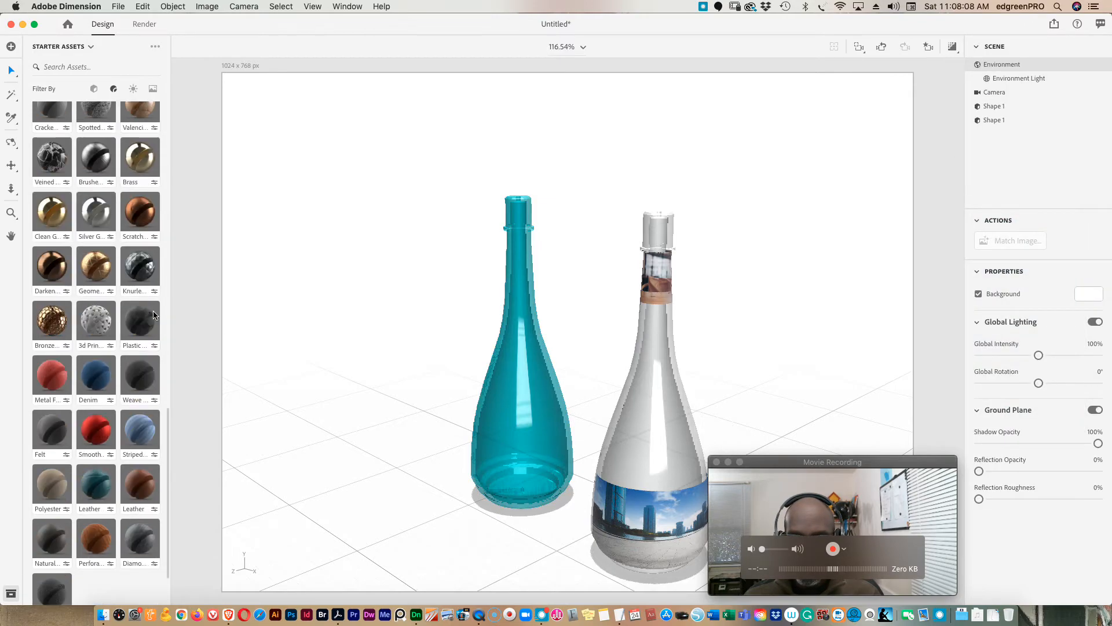
scroll(154, 314, "up", 15)
scroll(155, 315, "down", 10)
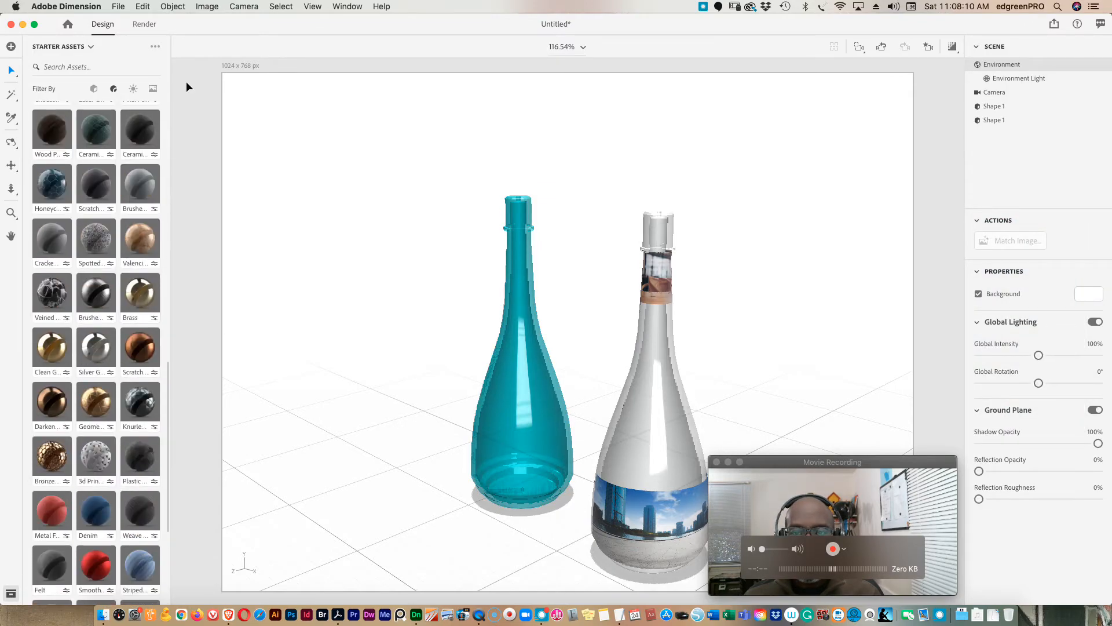
left_click(152, 88)
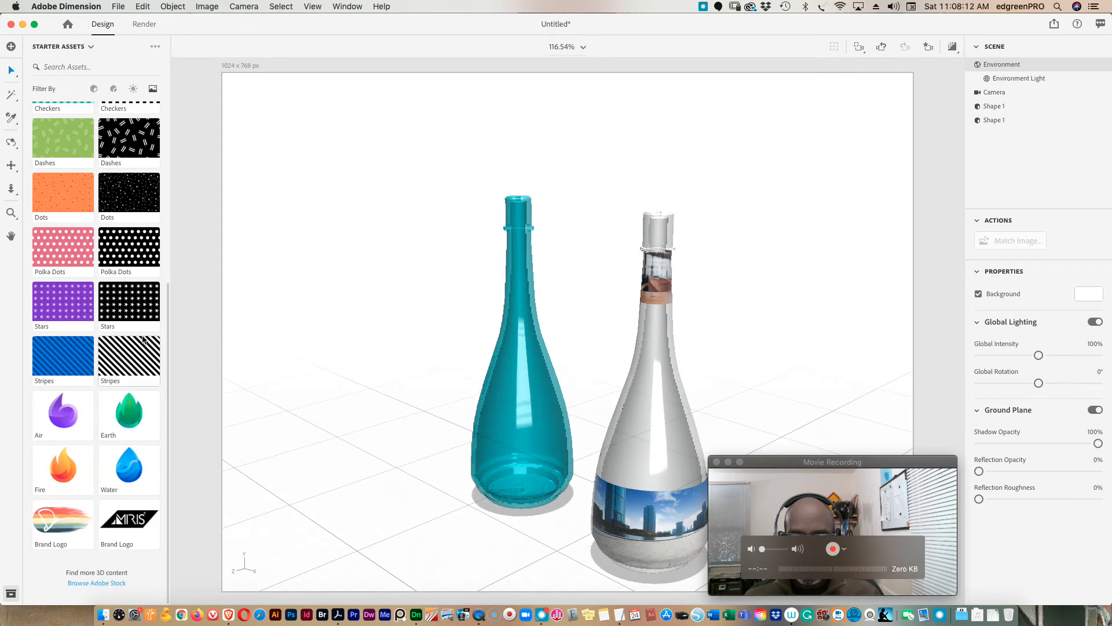
left_click_drag(61, 521, 521, 452)
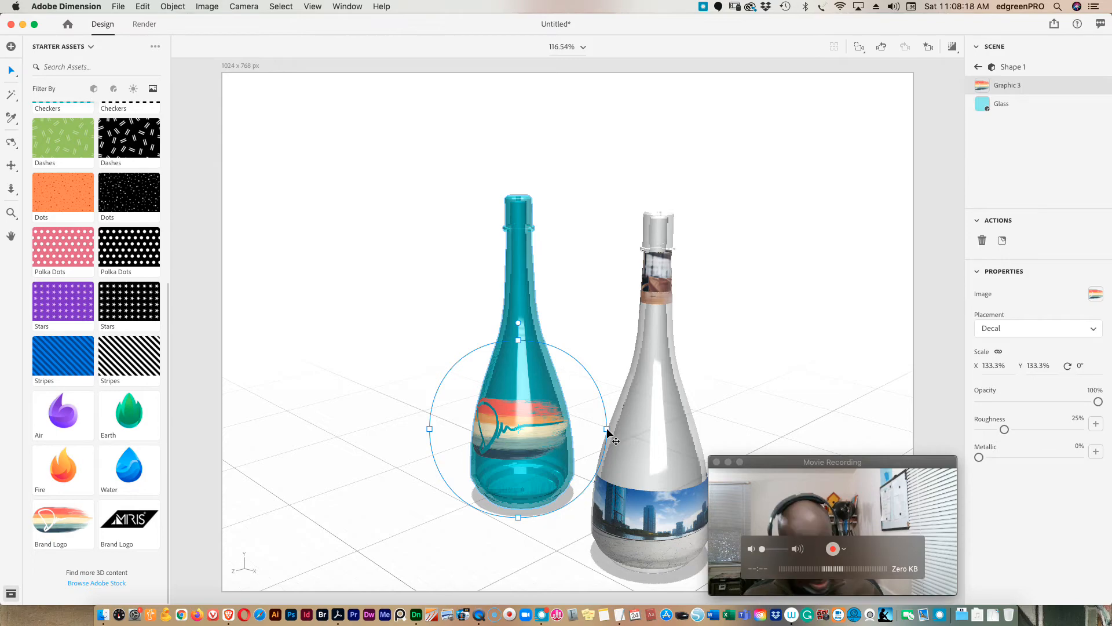
left_click_drag(607, 430, 534, 454)
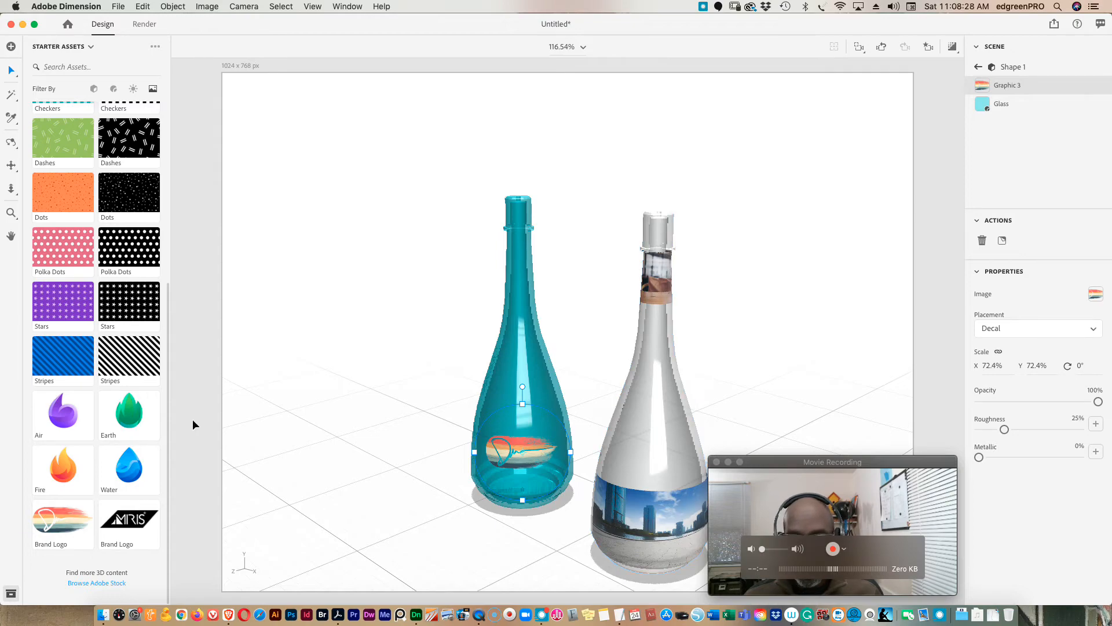
Step: Add the green Earth graphic as a decal above the brand logo and scale it to about 25.6%
left_click_drag(136, 418, 523, 380)
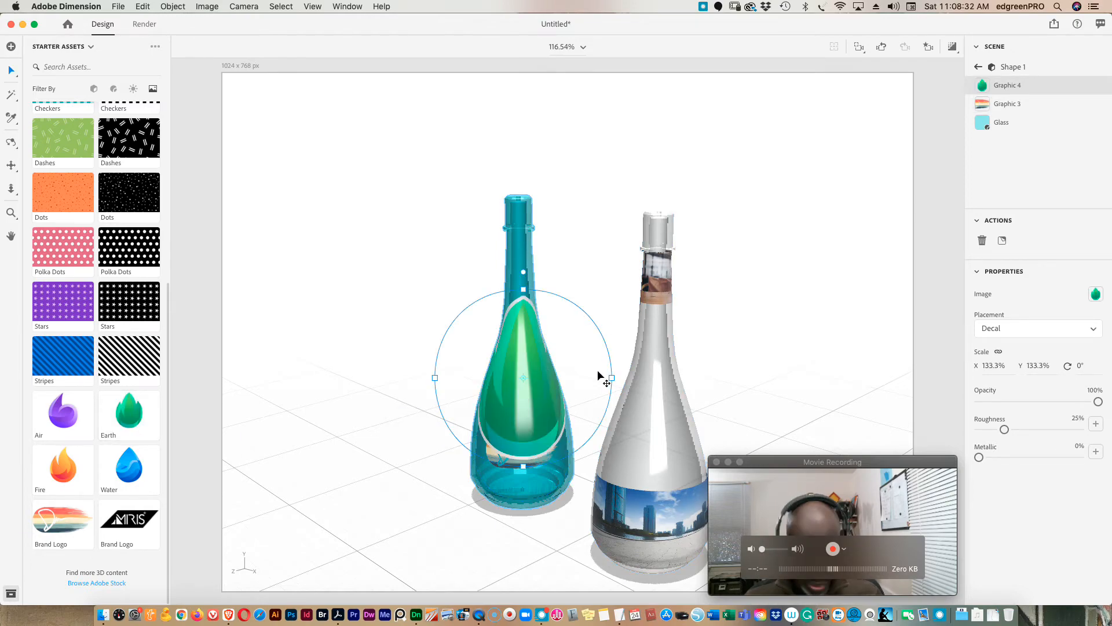
left_click_drag(613, 379, 523, 415)
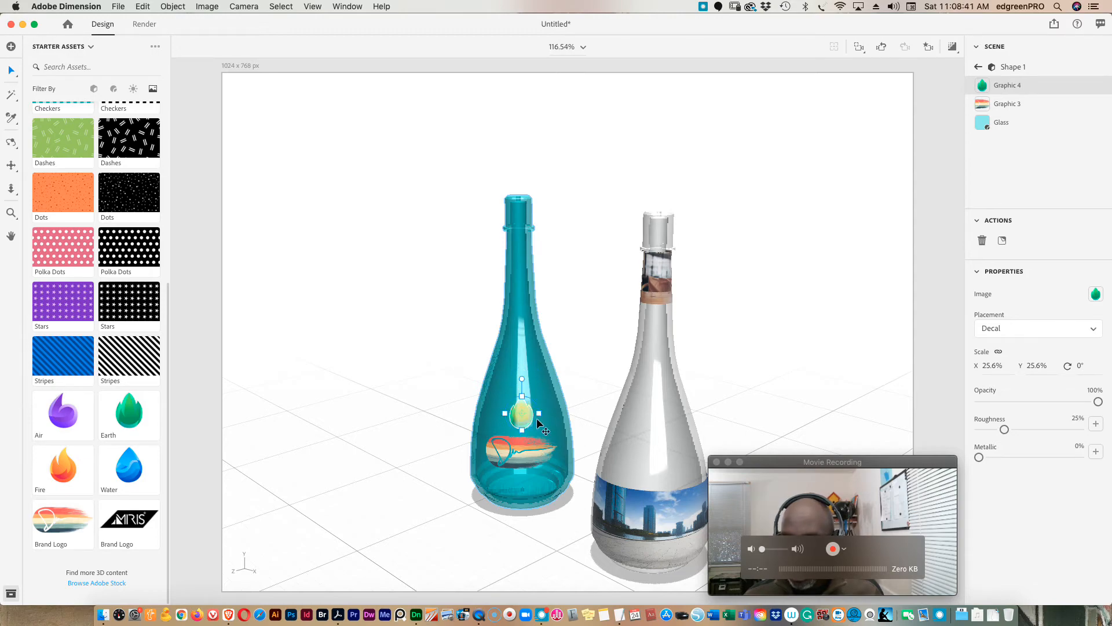
Step: Turn the teal bottle to about 72° around Y and move it forward to about X -48.2 cm, Z 109.8 cm
left_click(515, 316)
mouse_move(548, 506)
left_mouse_down()
mouse_move(572, 511)
mouse_move(574, 488)
mouse_move(536, 491)
left_mouse_up()
left_click_drag(507, 529, 539, 561)
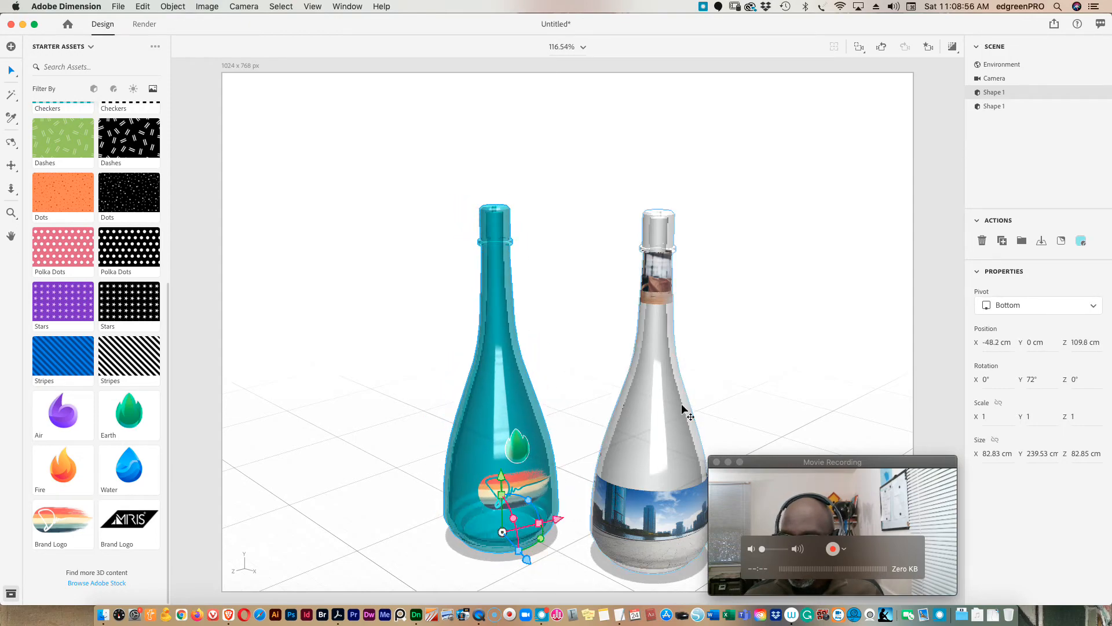
Step: Move the bottle with the city decal forward to about X 83.1 cm, Z 94.9 cm
middle_click_drag(715, 384, 668, 320)
left_click(12, 144)
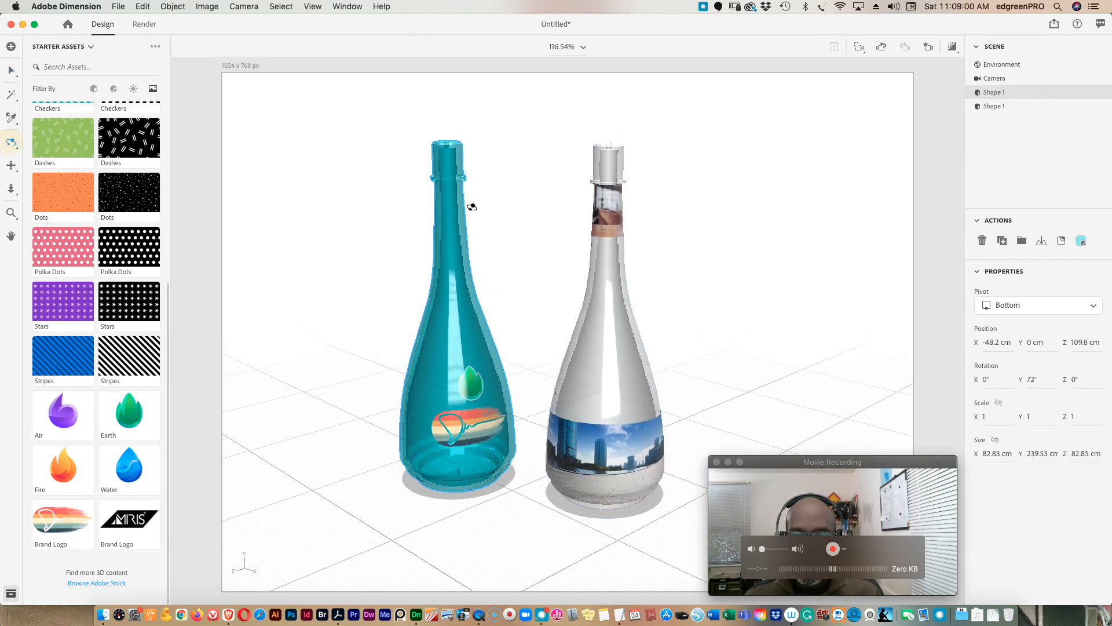
left_click_drag(535, 207, 530, 219)
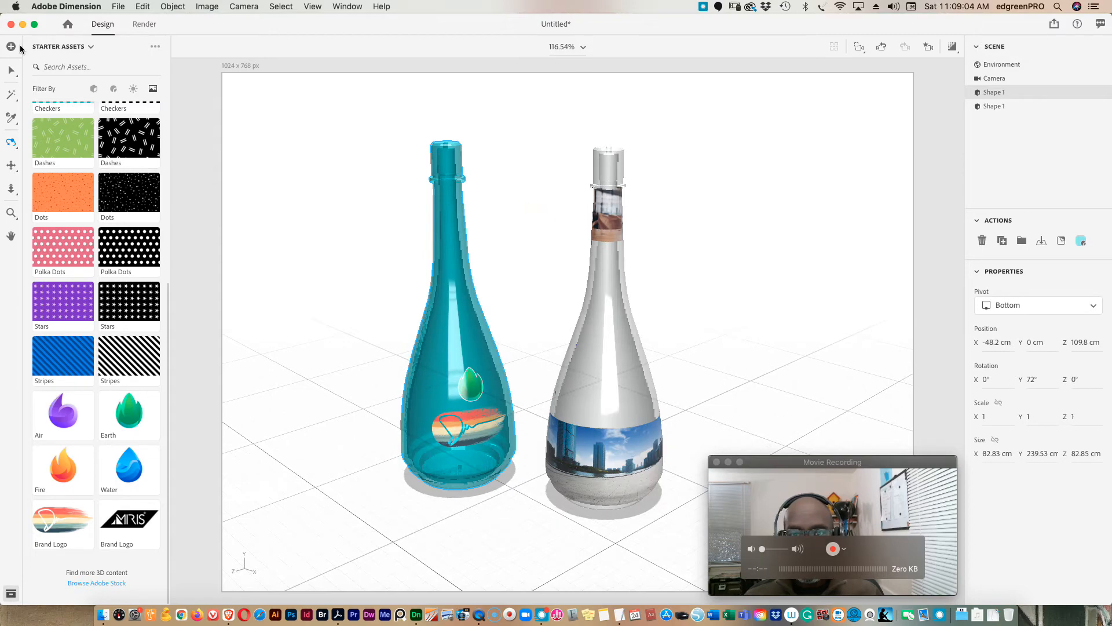
left_click(11, 70)
left_click(600, 510)
left_click_drag(603, 514, 591, 576)
middle_click_drag(529, 363, 542, 333)
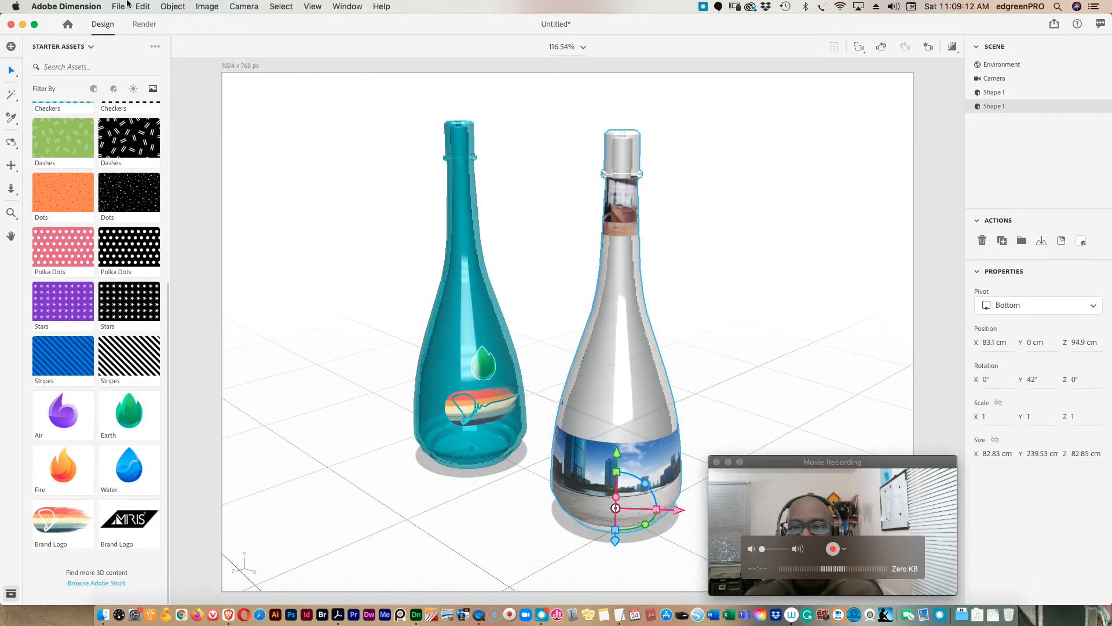
Step: Render the scene as "two bottles" at Low (Fast) quality, exporting PNG in addition to PSD
left_click(145, 24)
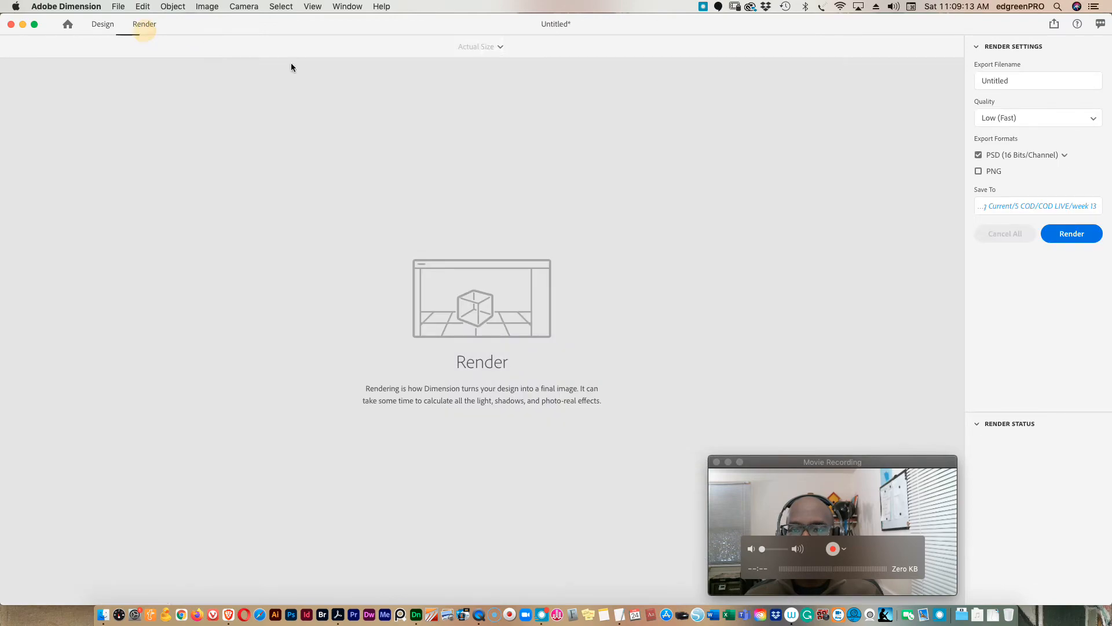
left_click(1088, 233)
left_click(1015, 74)
left_click_drag(1030, 77, 984, 77)
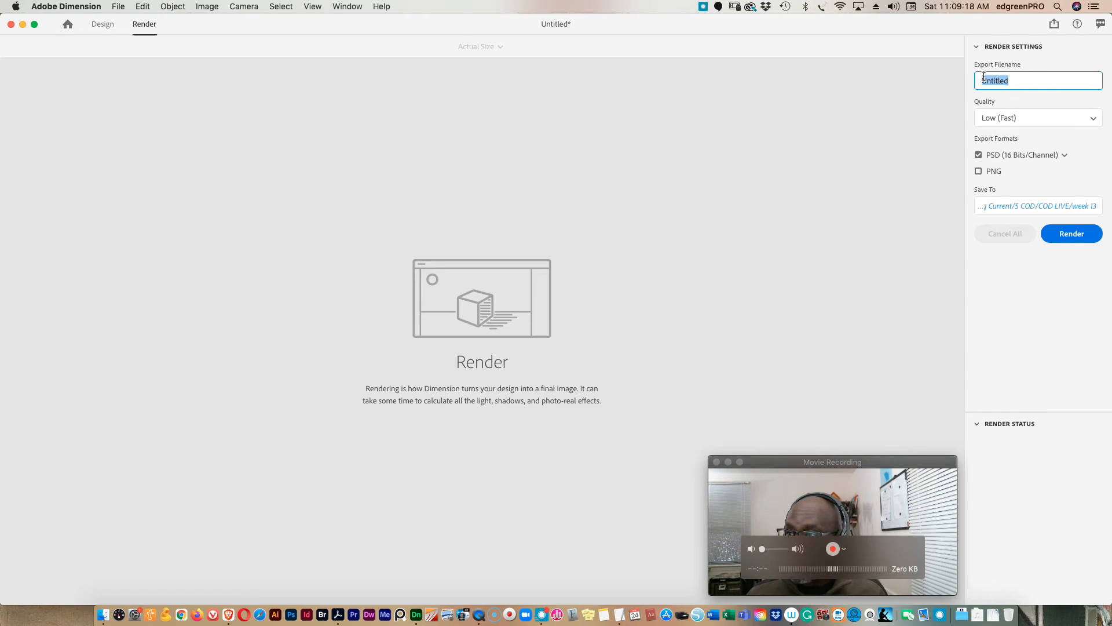
type("two bottles")
left_click(979, 171)
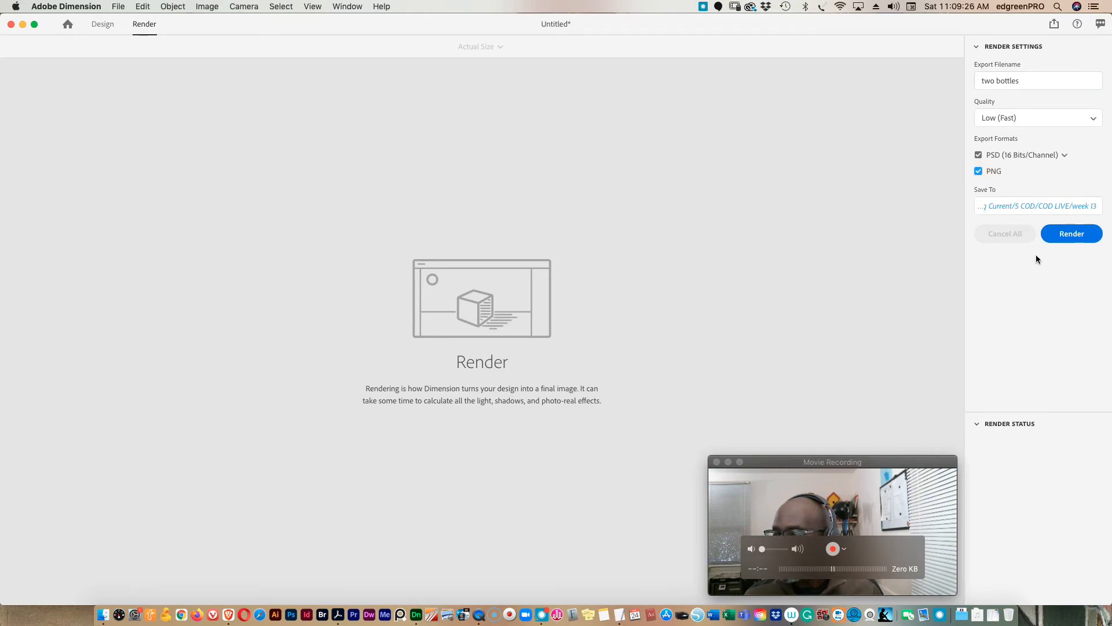
left_click(1077, 236)
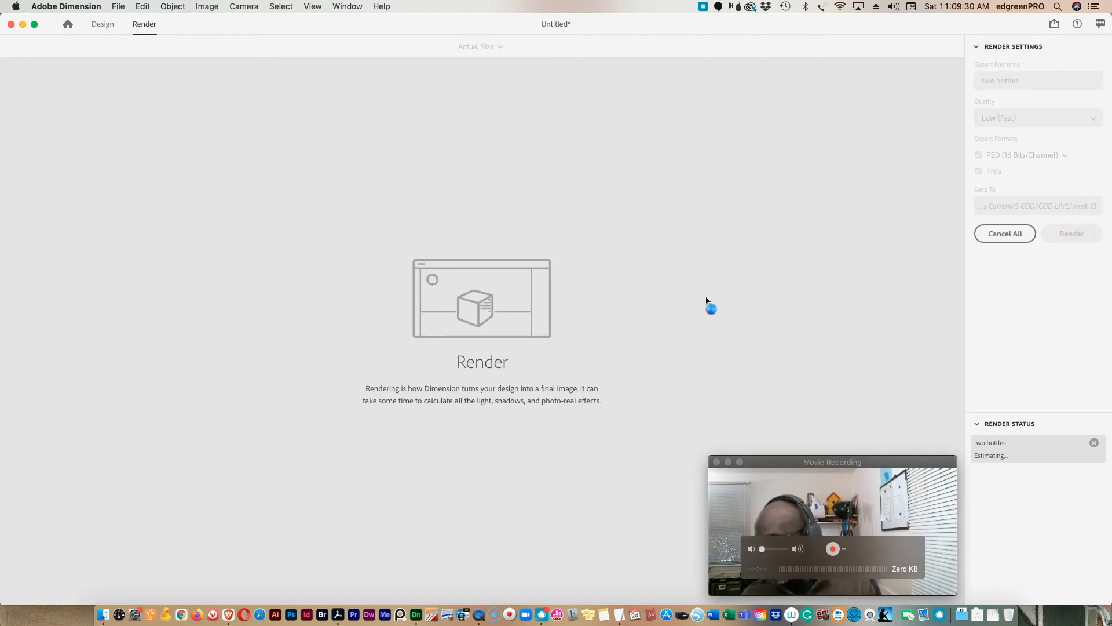
Step: Dismiss the low-memory notification while the render runs
left_click(868, 504)
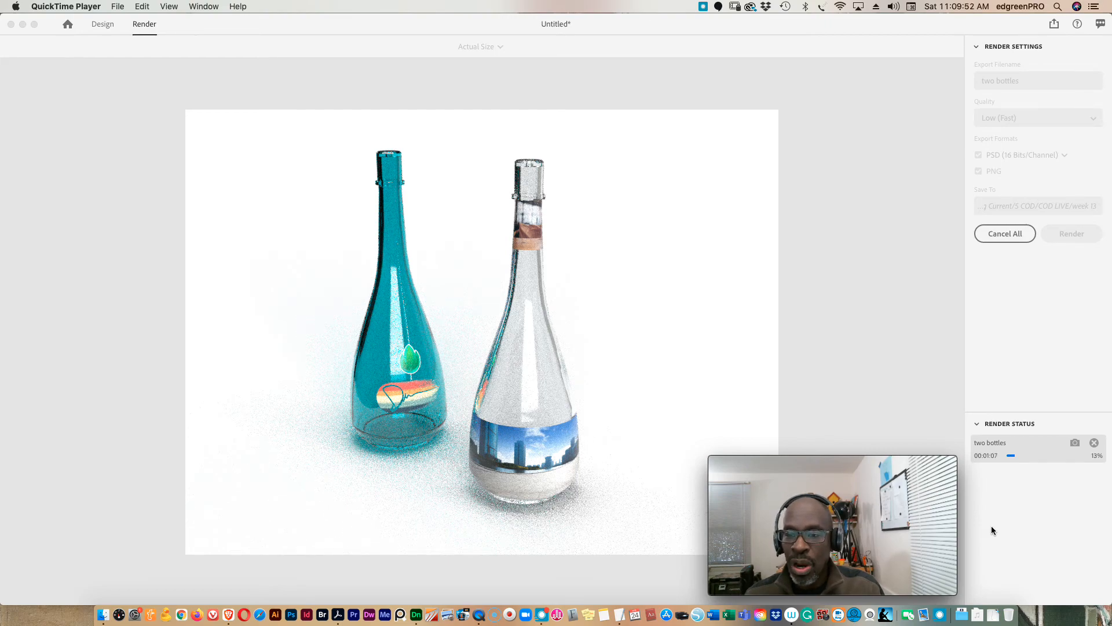
mouse_move(817, 475)
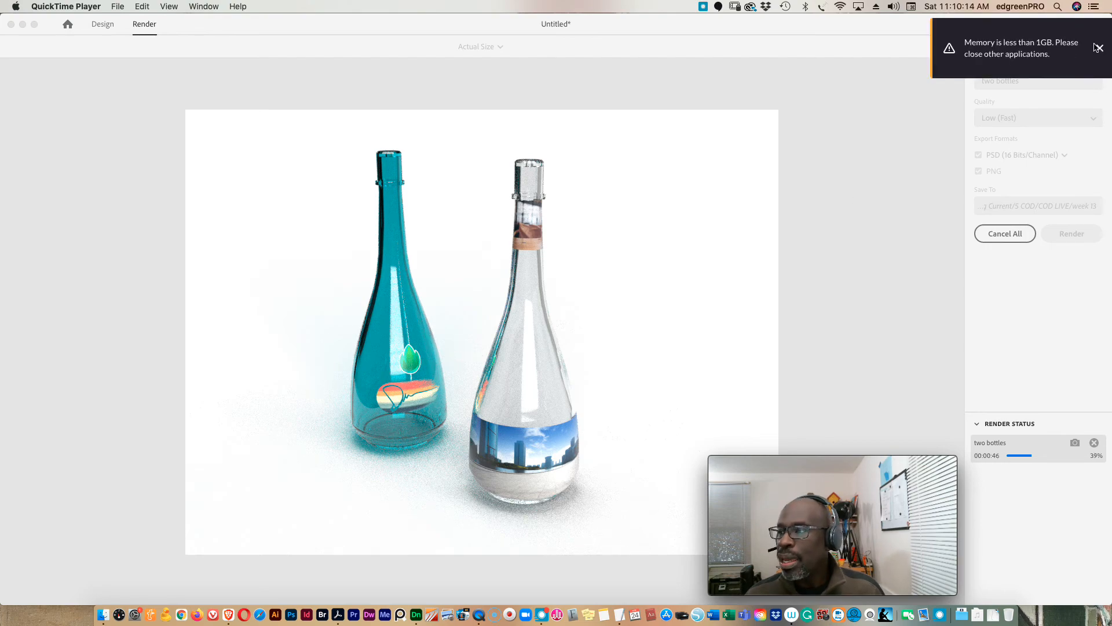
left_click(1098, 48)
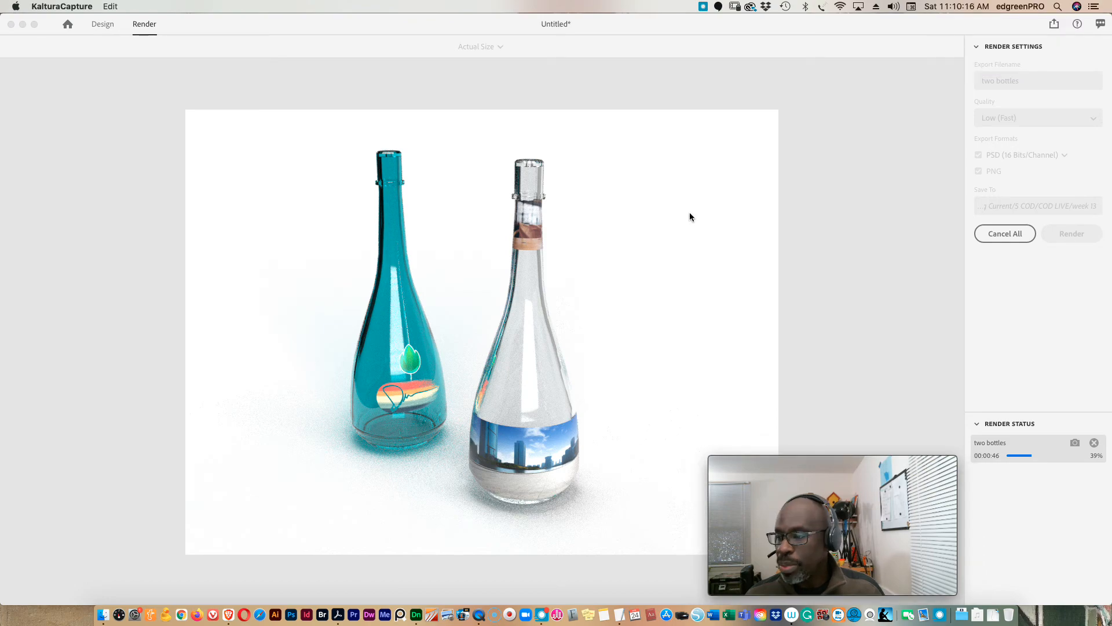